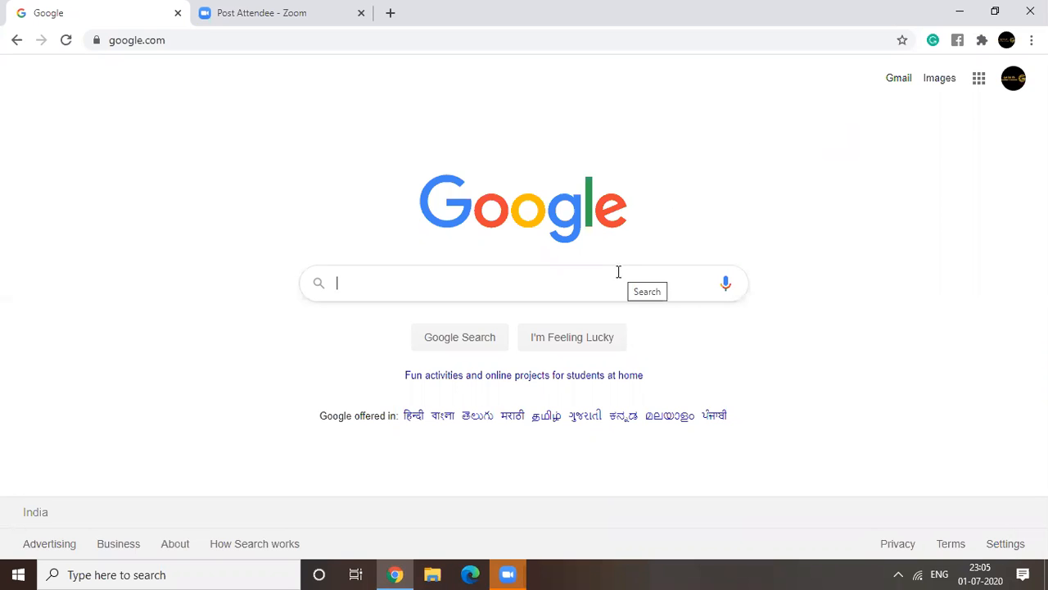
Search Google for "microsoft forms", open the Microsoft Forms site and create a new blank form.
{"action": "type", "text": "micr"}
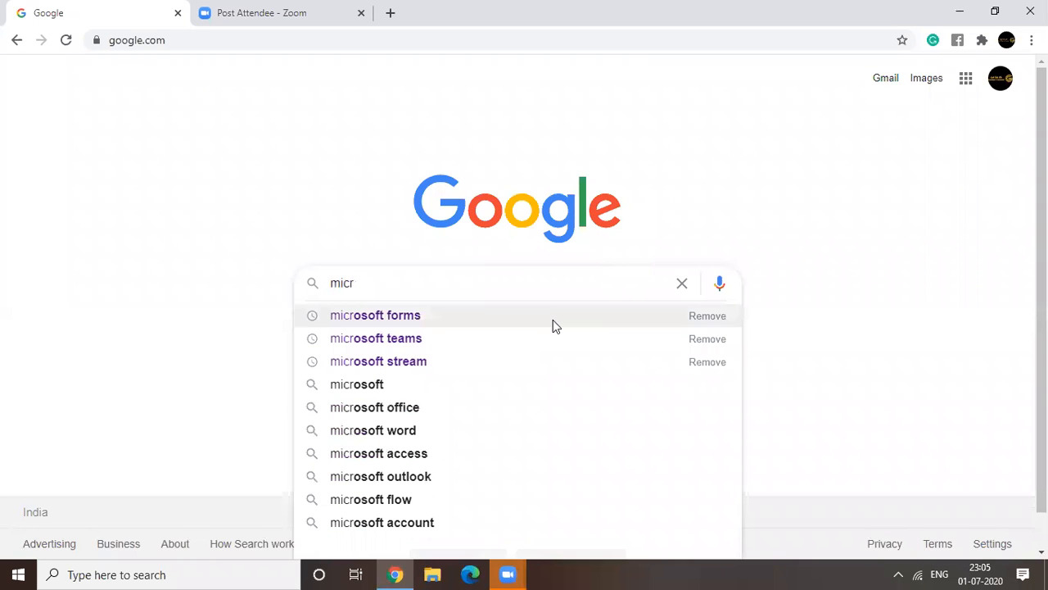
{"action": "left_click", "coordinate": [552, 313]}
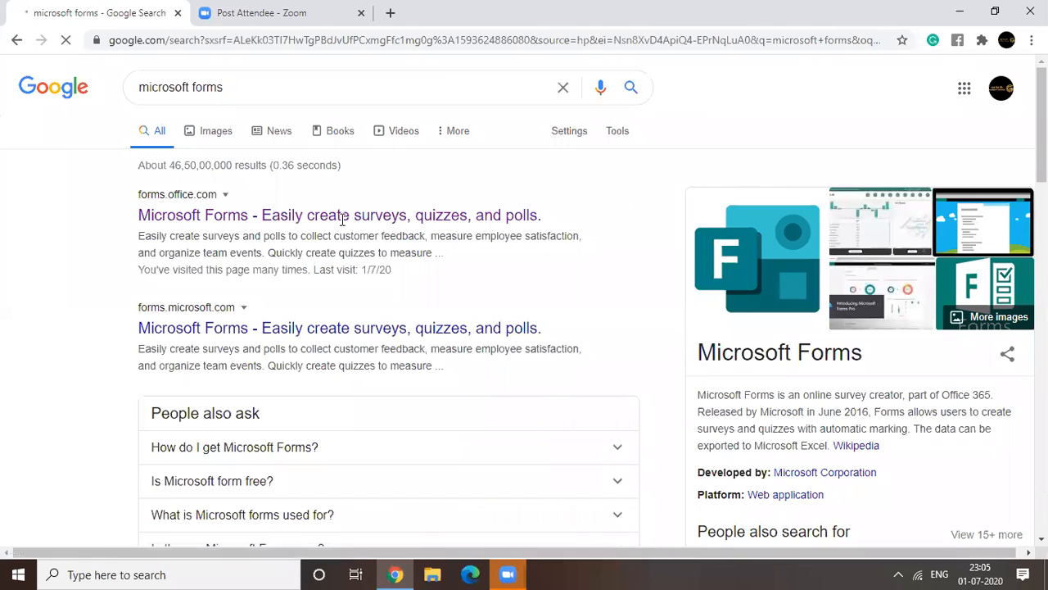
{"action": "left_click", "coordinate": [342, 224]}
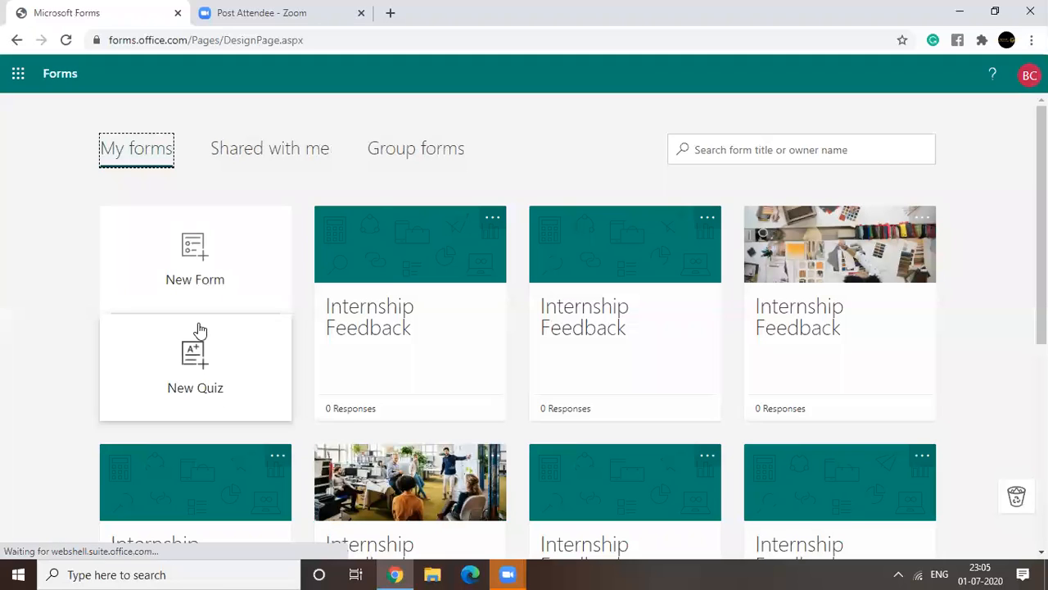
{"action": "left_click", "coordinate": [197, 284]}
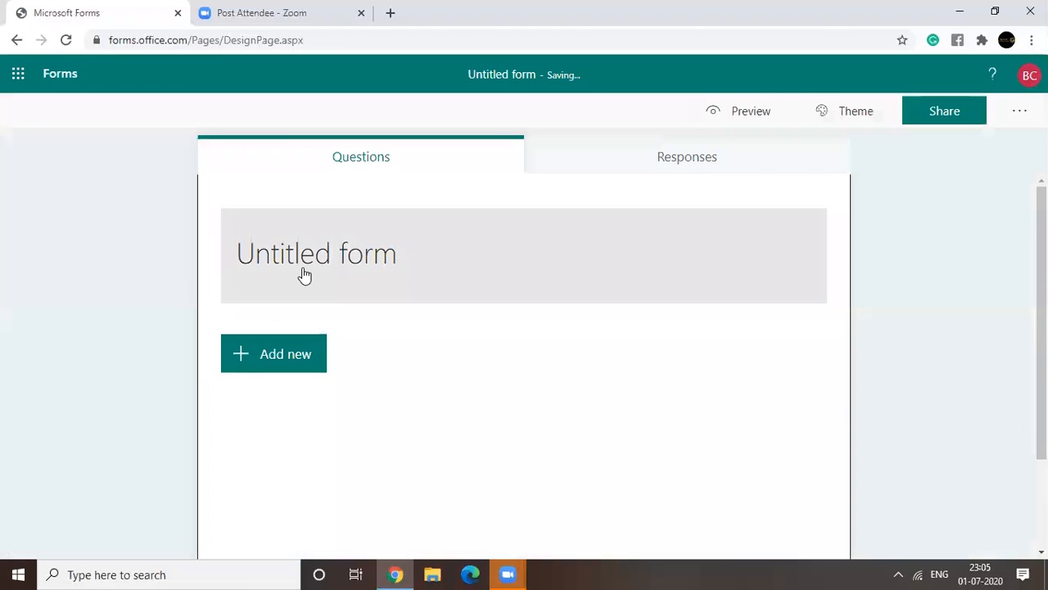
Title the form "Internship Feedback" and enter "Kindly ......" as its description.
{"action": "left_click", "coordinate": [300, 272]}
{"action": "type", "text": "I"}
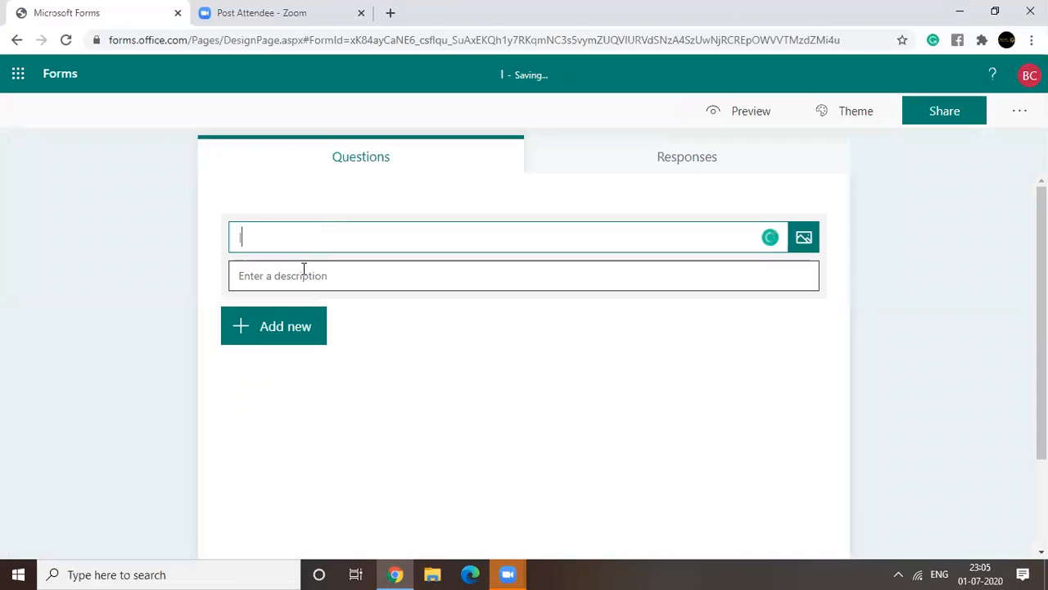
{"action": "type", "text": "nternship Feedback"}
{"action": "left_click", "coordinate": [300, 276]}
{"action": "type", "text": "Kindly ......"}
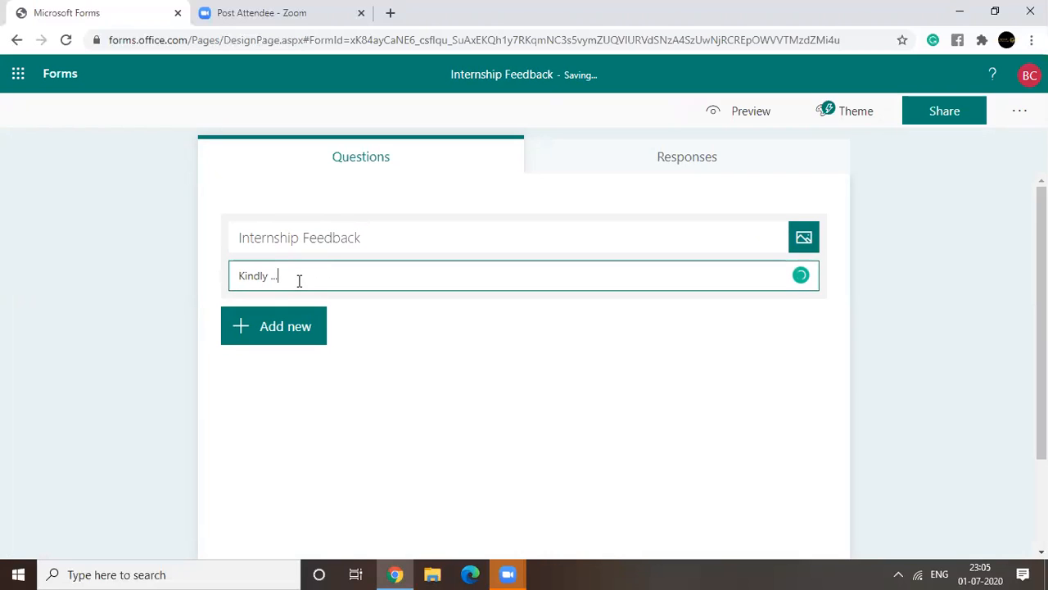
Add a required date question reading "When was the starting date of this internship?".
{"action": "left_click", "coordinate": [276, 339]}
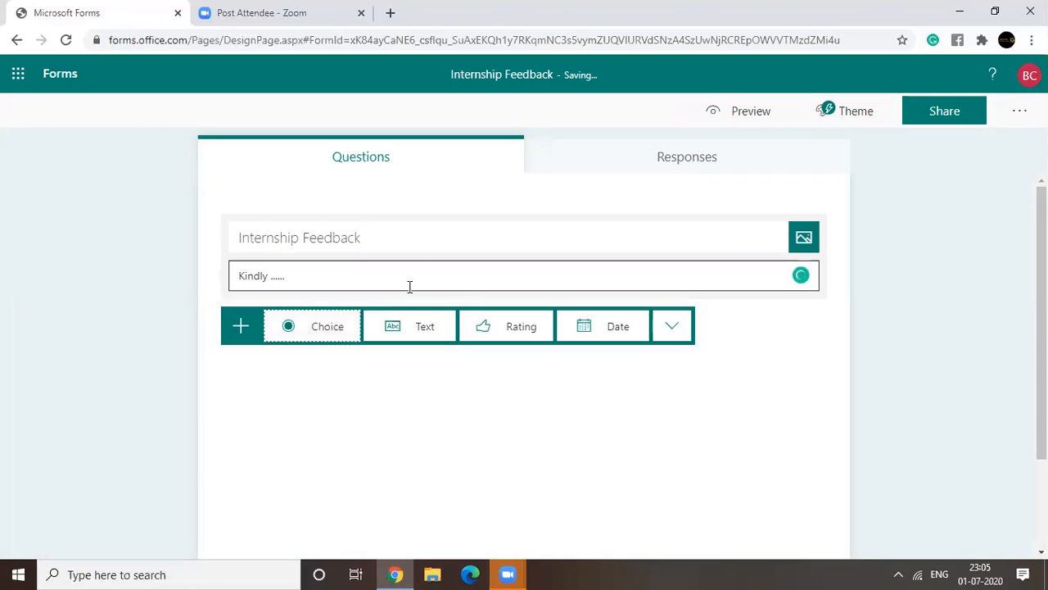
{"action": "left_click", "coordinate": [608, 326]}
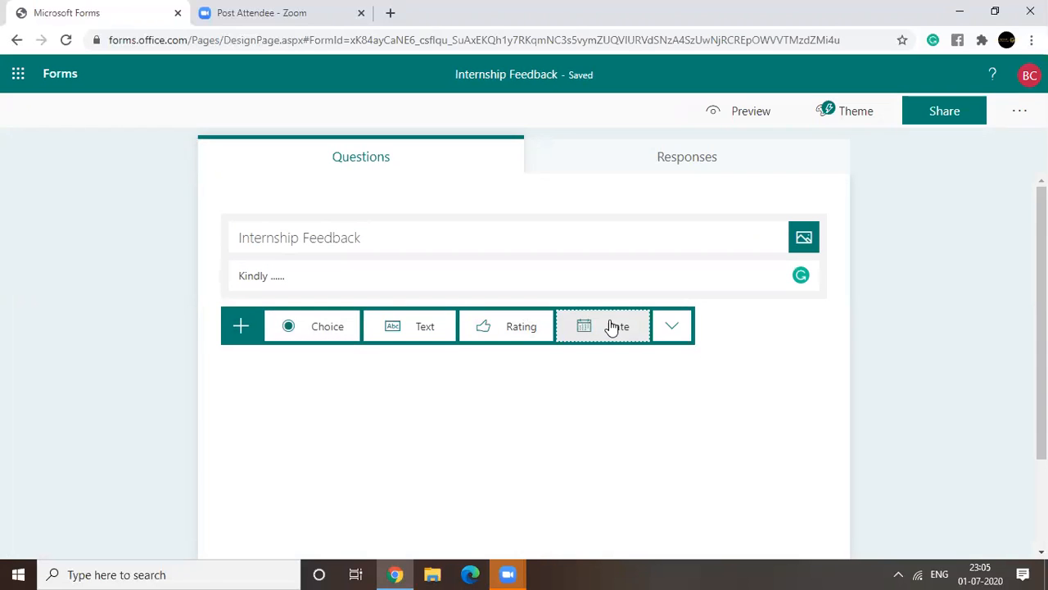
{"action": "type", "text": "Wh"}
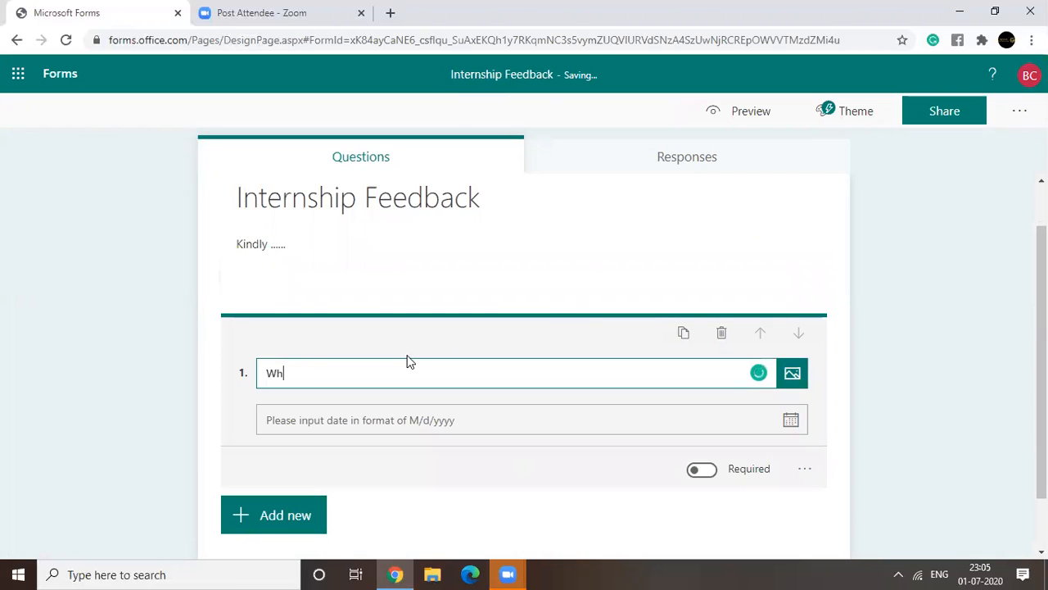
{"action": "type", "text": "en was the "}
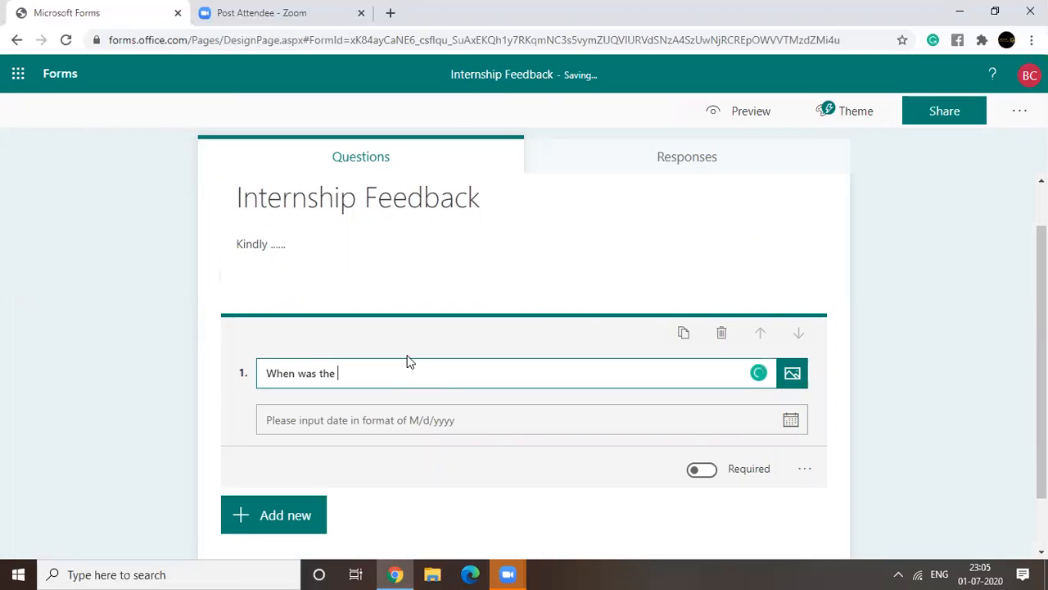
{"action": "type", "text": "starting date of this internship?"}
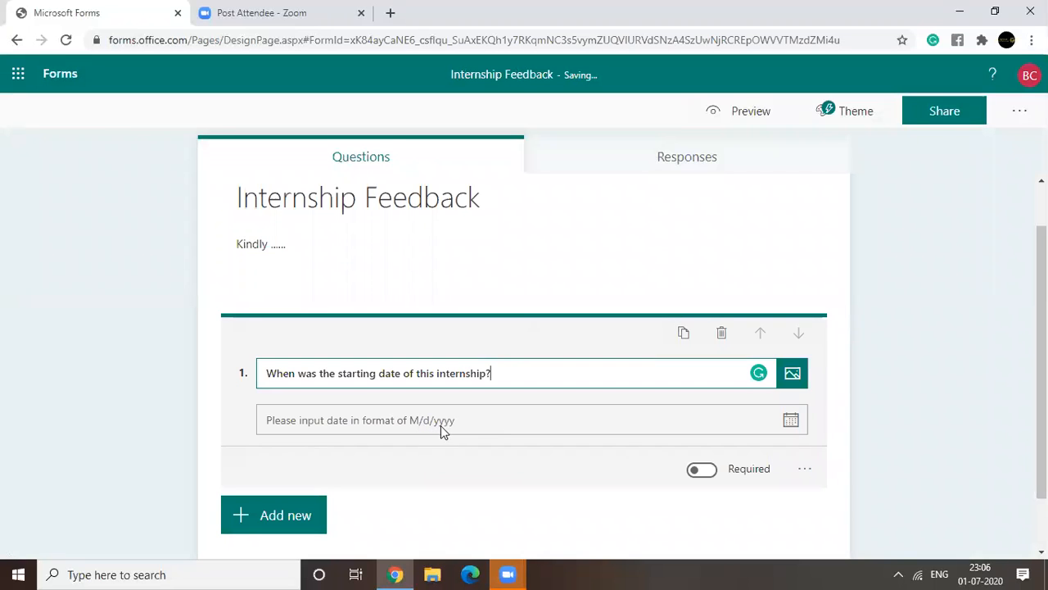
{"action": "left_click", "coordinate": [709, 473]}
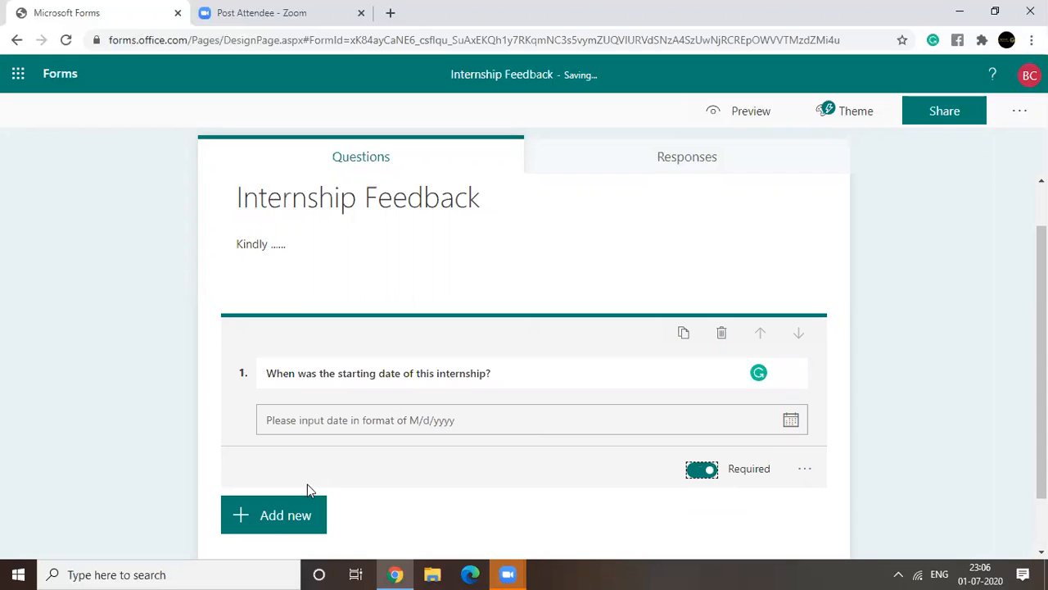
Add a rating question reading "How would you rate the mentorship?".
{"action": "left_click", "coordinate": [284, 529]}
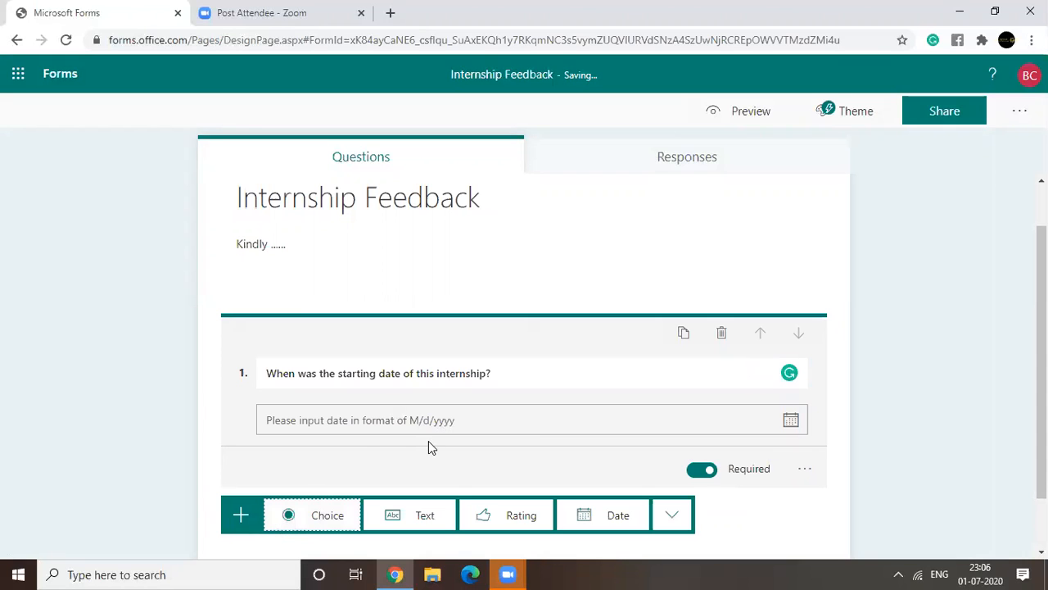
{"action": "left_click", "coordinate": [509, 516]}
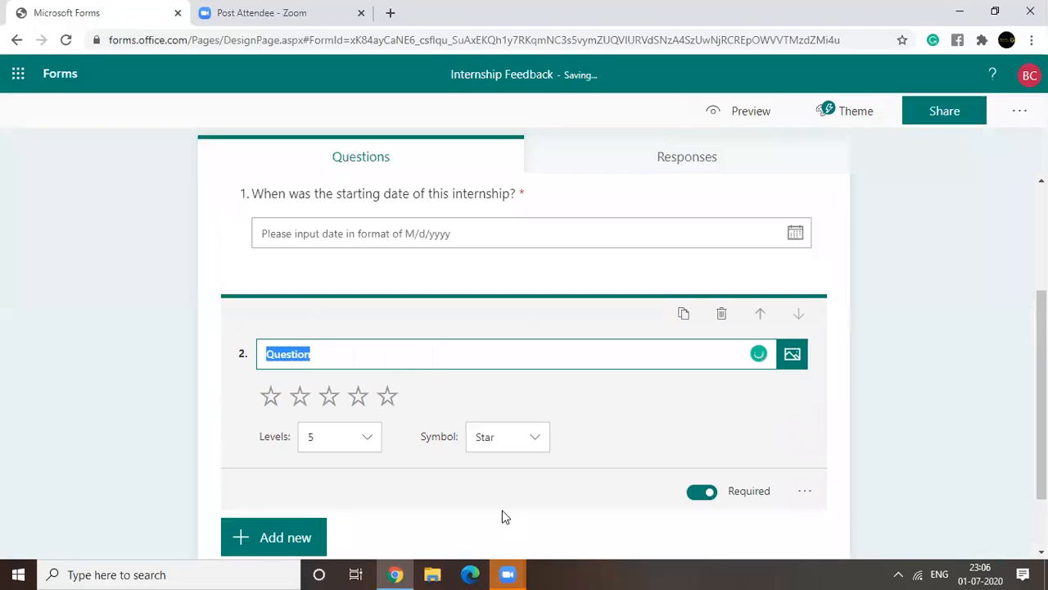
{"action": "type", "text": "Ho"}
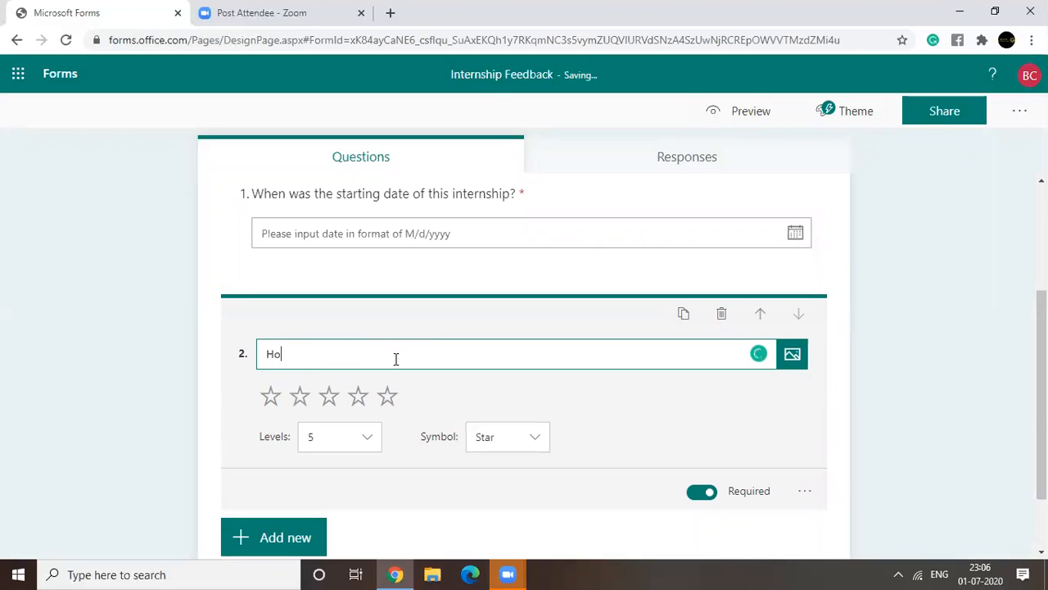
{"action": "type", "text": "w would you rate the mentorship?"}
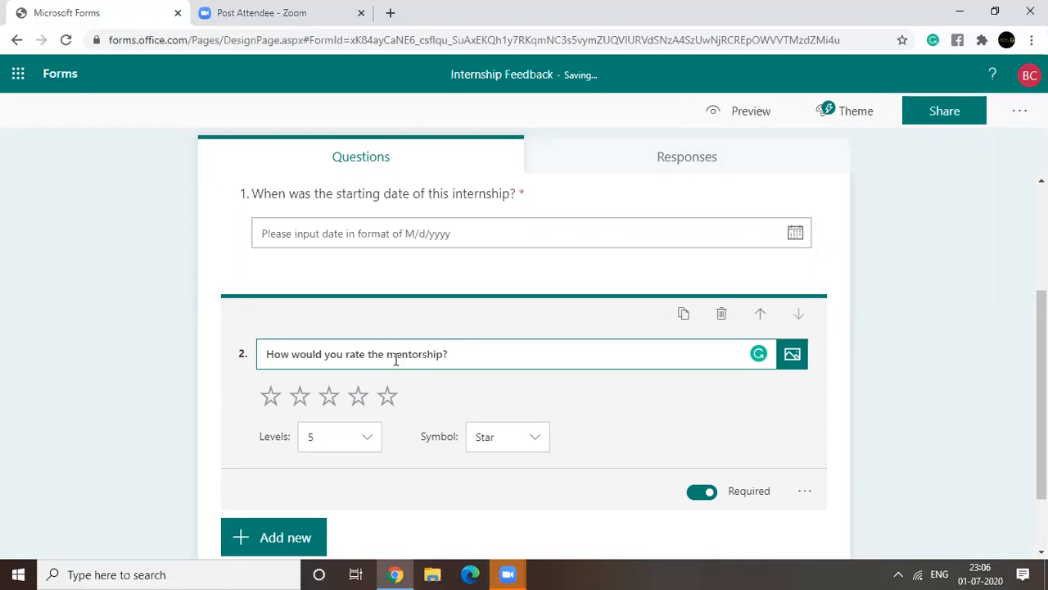
Try 3 levels and the Number symbol on the mentorship rating, restoring 5 levels and the Star symbol.
{"action": "left_click", "coordinate": [347, 445]}
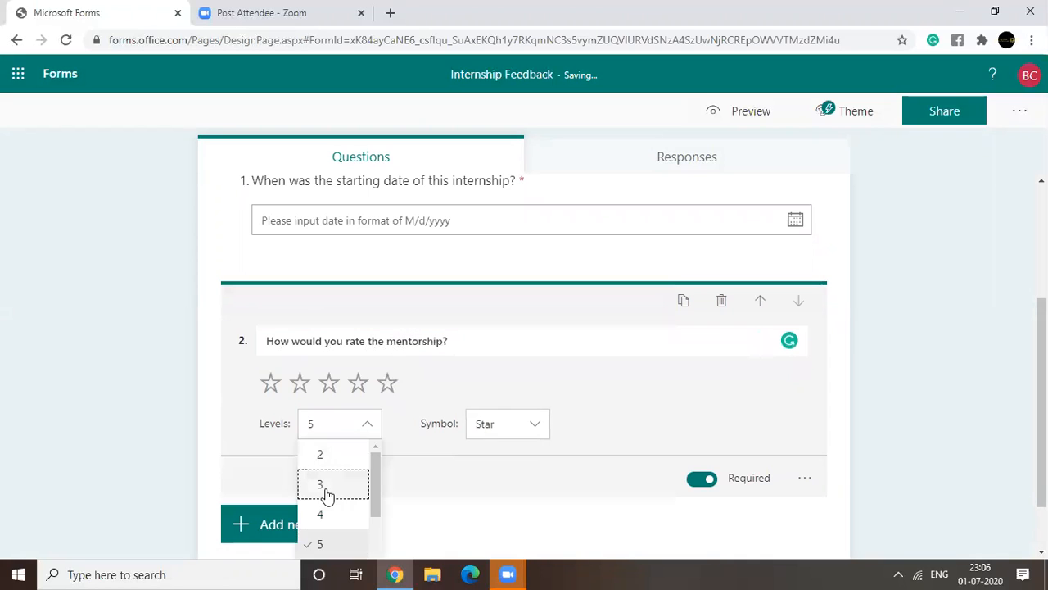
{"action": "left_click", "coordinate": [327, 487]}
{"action": "left_click", "coordinate": [346, 436]}
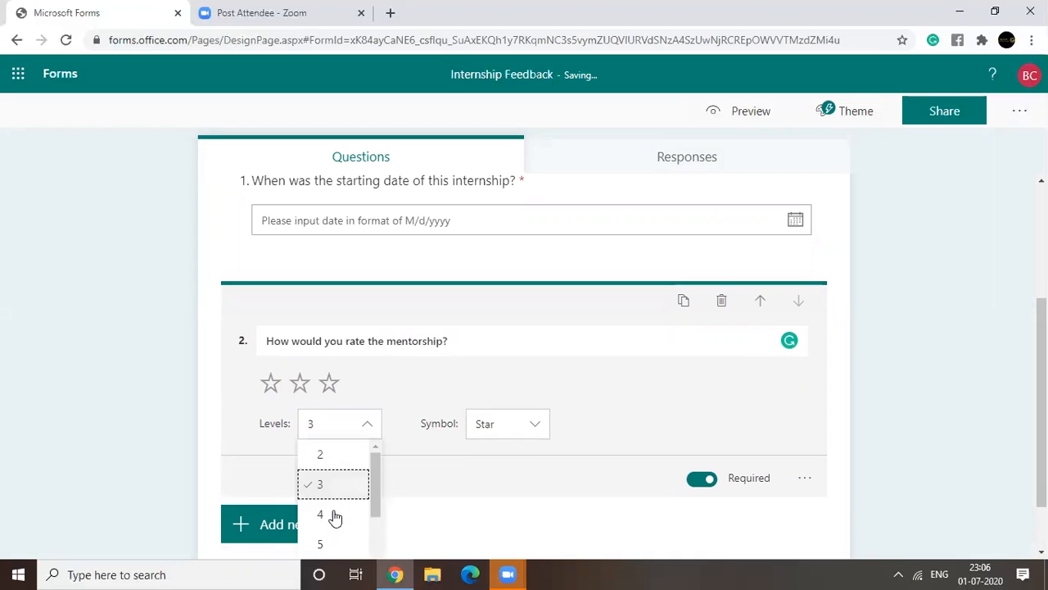
{"action": "left_click", "coordinate": [334, 544]}
{"action": "left_click", "coordinate": [492, 435]}
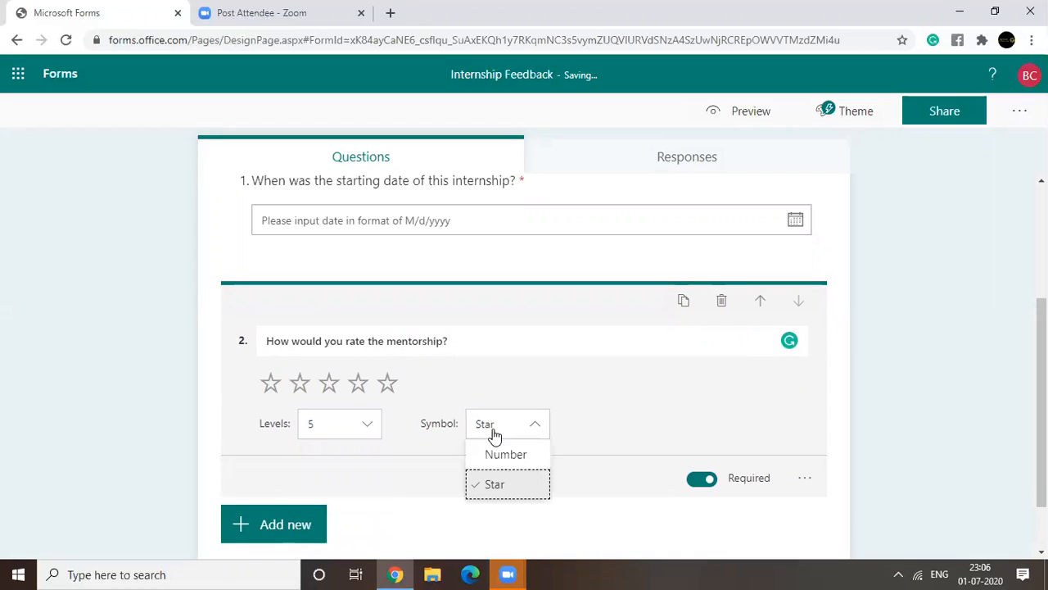
{"action": "left_click", "coordinate": [494, 456]}
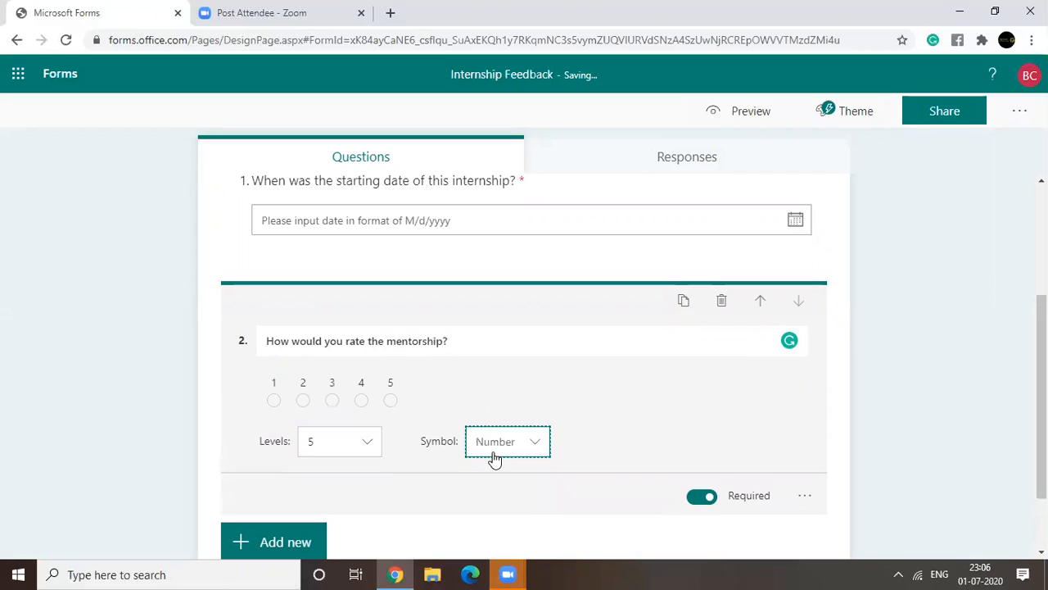
{"action": "left_click", "coordinate": [503, 442]}
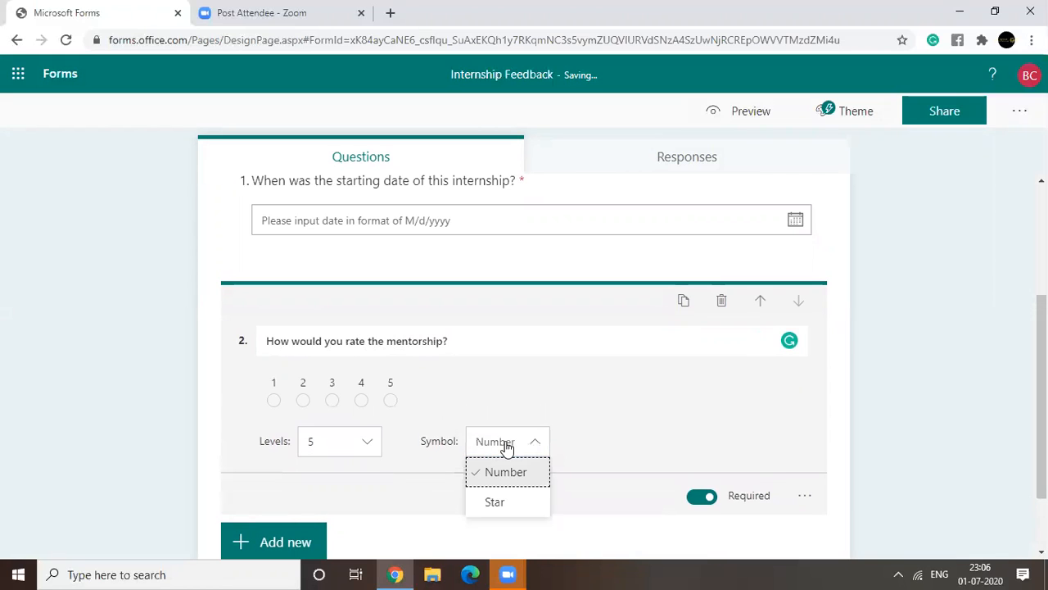
{"action": "left_click", "coordinate": [499, 502]}
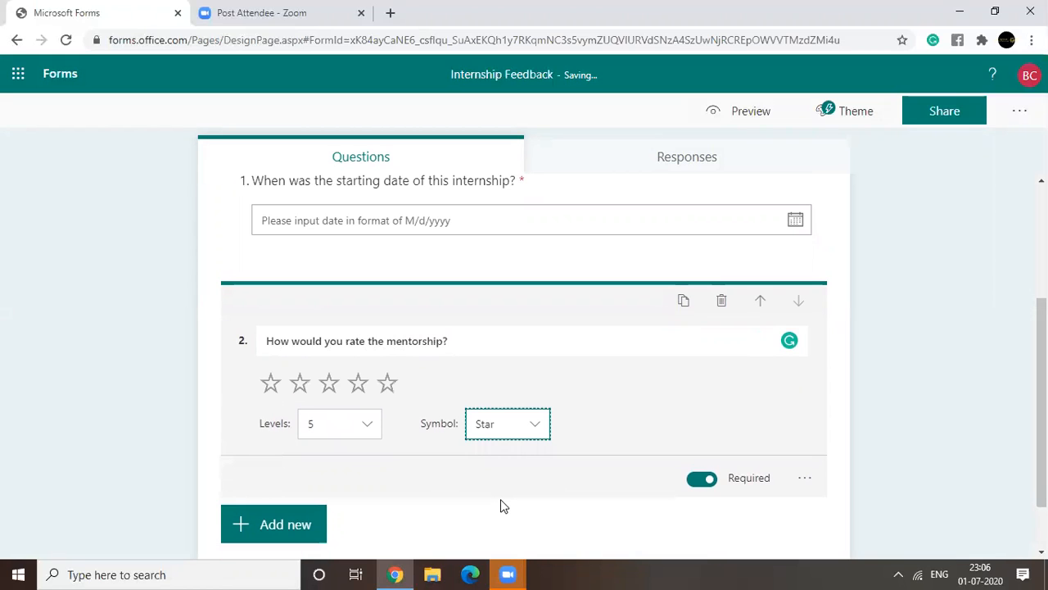
Add a choice question reading "What was the best part about this internship?".
{"action": "left_click", "coordinate": [293, 529]}
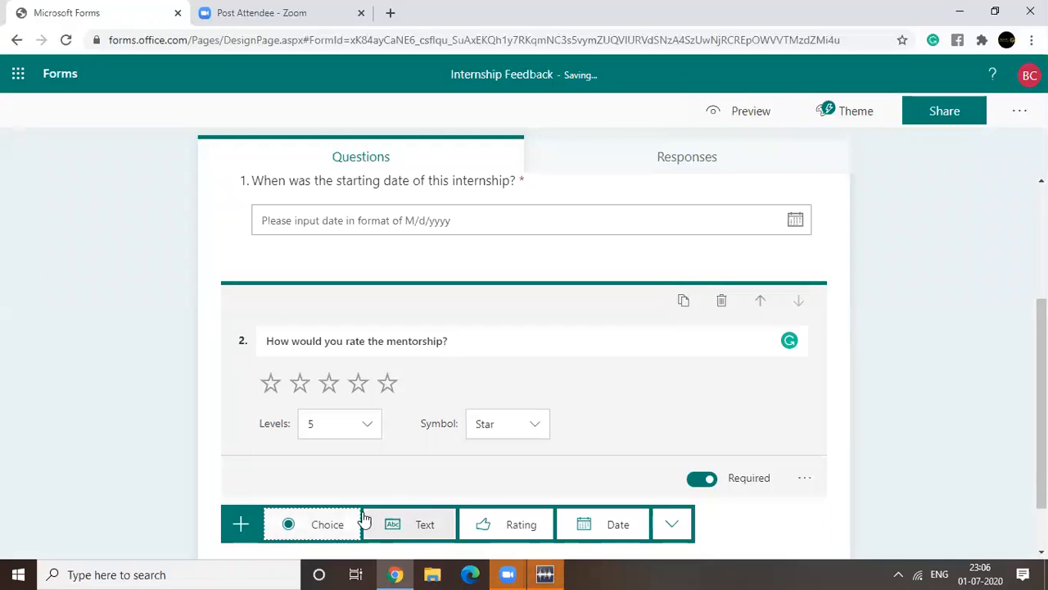
{"action": "left_click", "coordinate": [342, 520]}
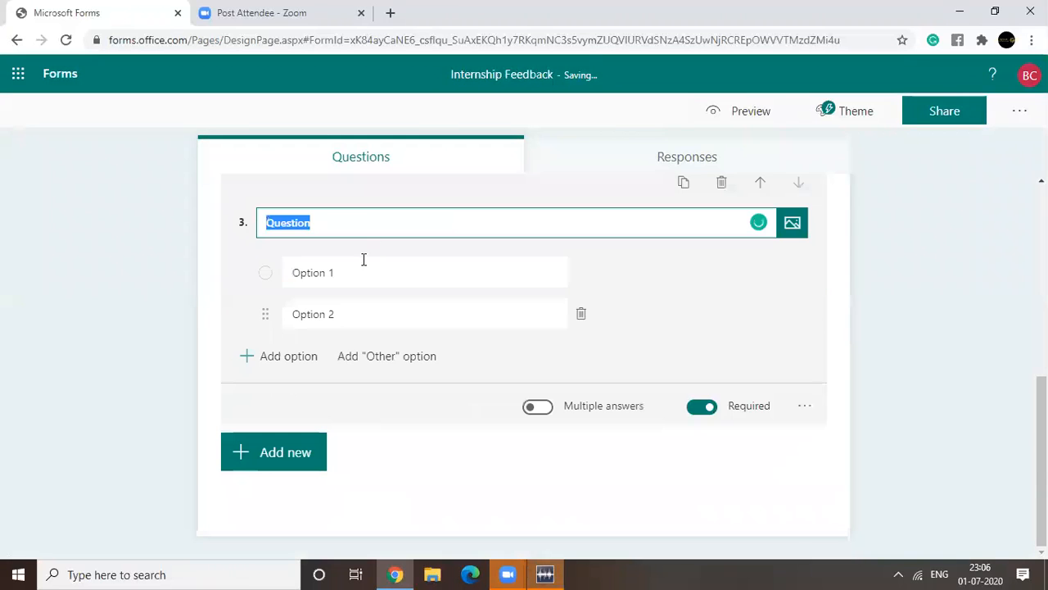
{"action": "type", "text": "W"}
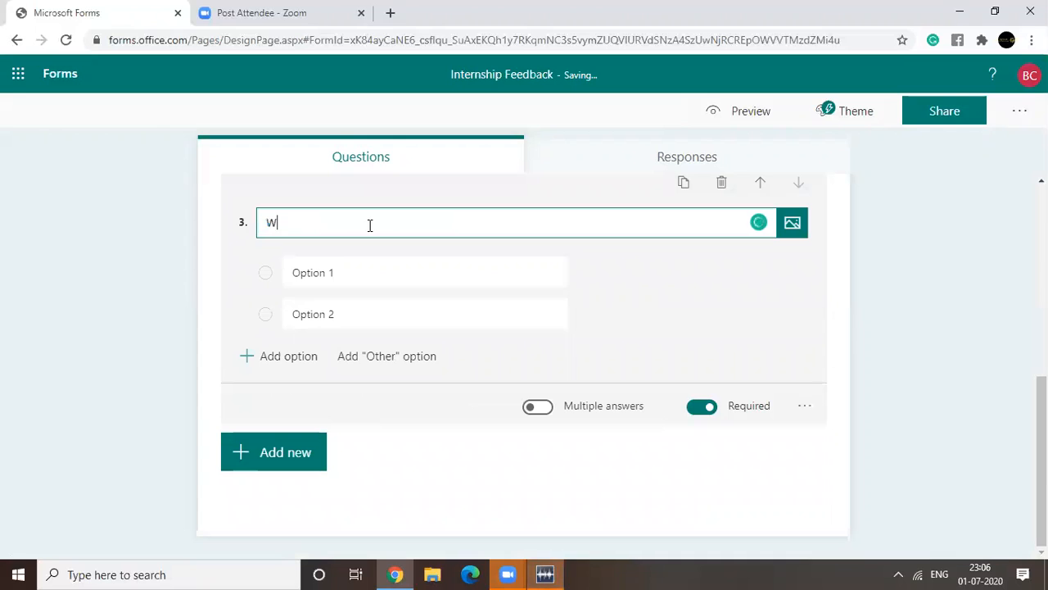
{"action": "type", "text": "hat was the best "}
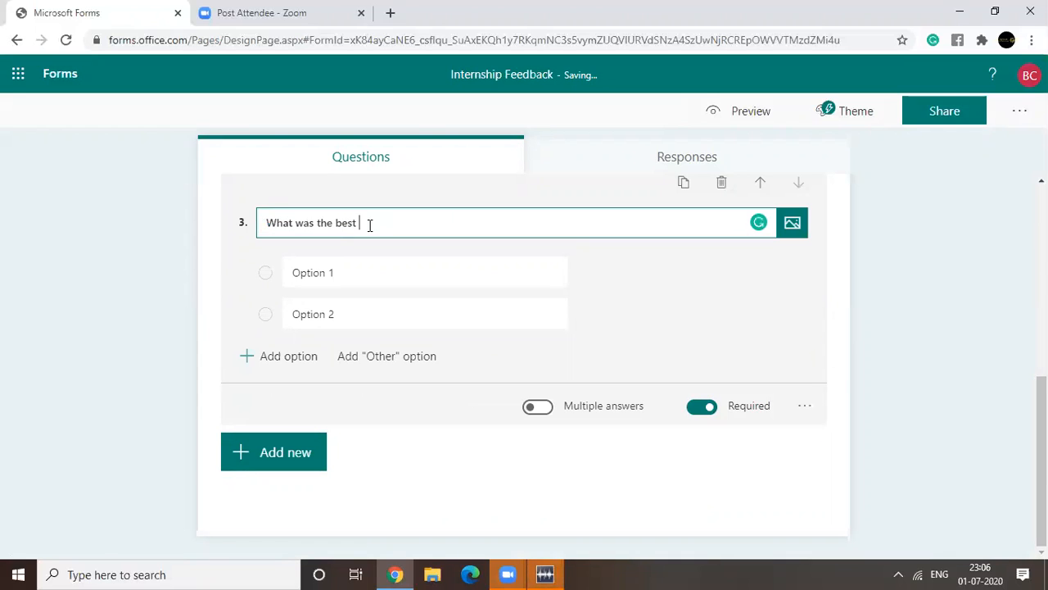
{"action": "type", "text": "part about this internship?"}
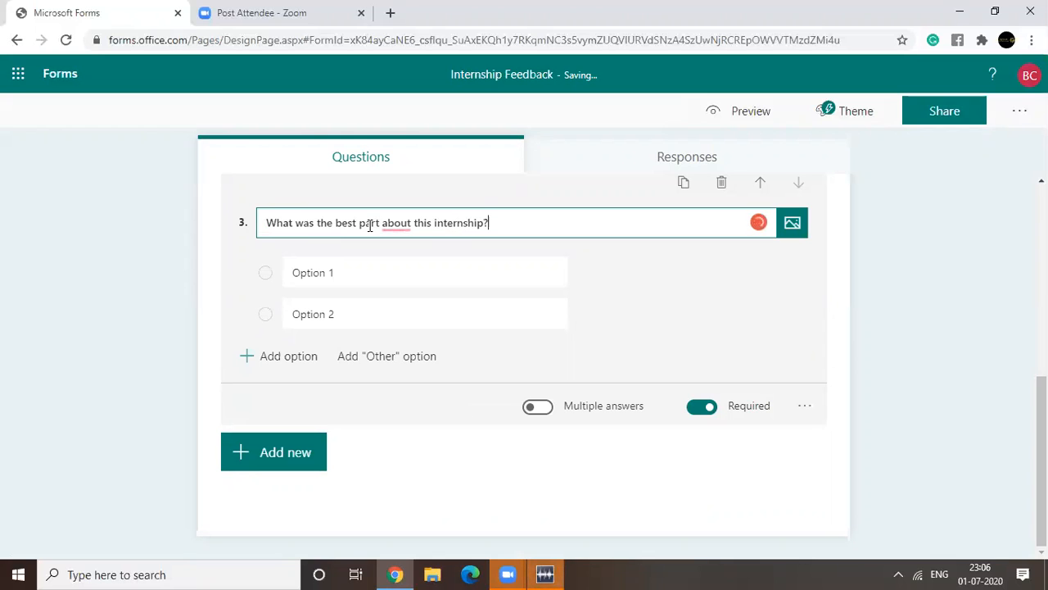
Name the first two answer options of the best-part question "Mentorship" and "Exposure".
{"action": "left_click", "coordinate": [358, 272]}
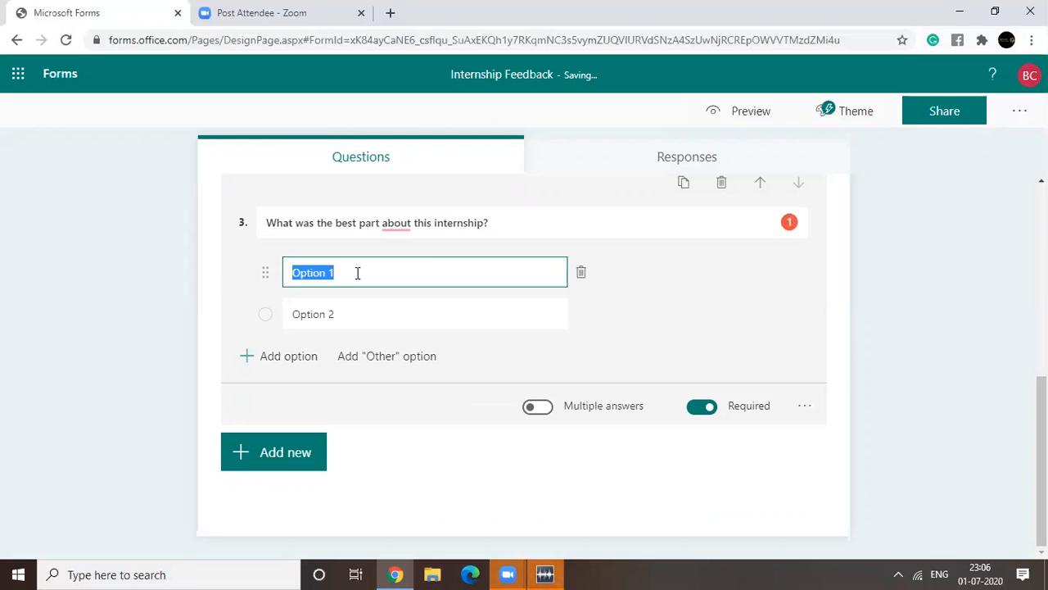
{"action": "type", "text": "ME"}
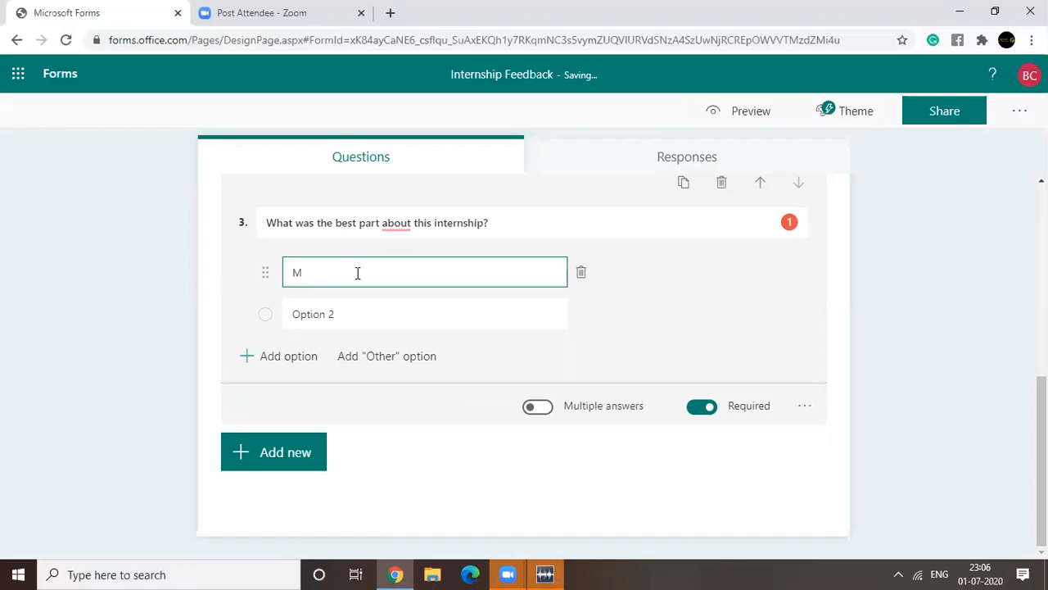
{"action": "key", "text": "BackSpace"}
{"action": "key", "text": "BackSpace"}
{"action": "key", "text": "BackSpace"}
{"action": "type", "text": "entorshi"}
{"action": "left_click", "coordinate": [339, 313]}
{"action": "type", "text": "EX"}
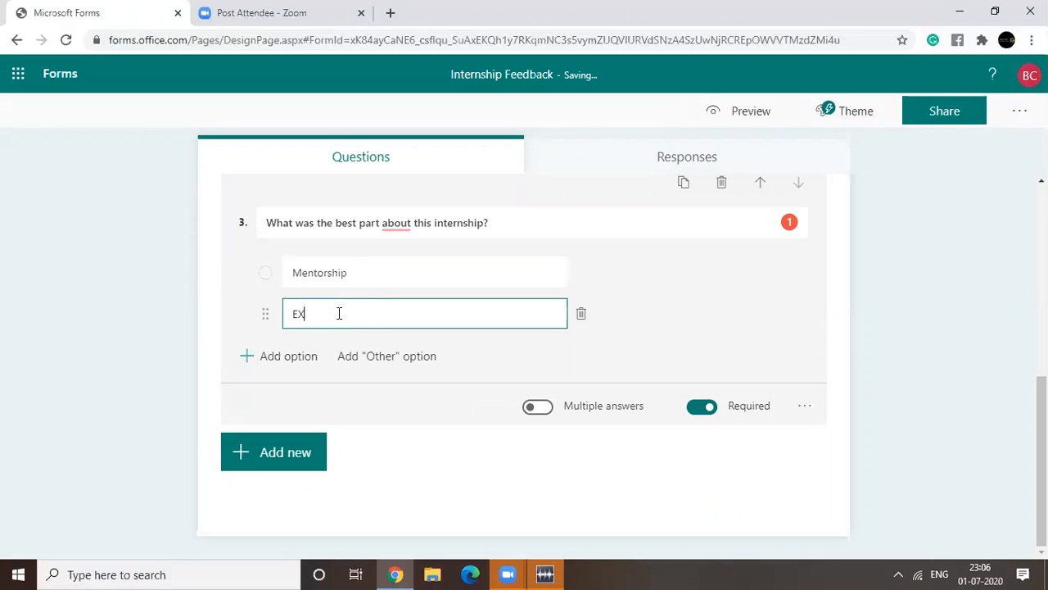
{"action": "type", "text": "posure"}
Add two more answer options, "Learnings" and "Materials", to the best-part question.
{"action": "left_click", "coordinate": [311, 356]}
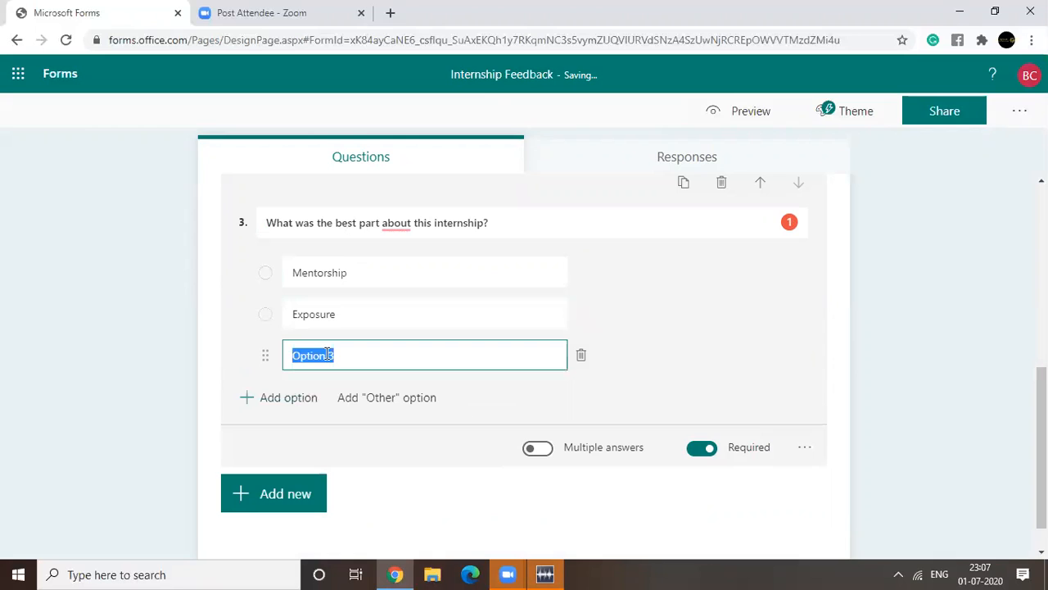
{"action": "type", "text": "Learnings"}
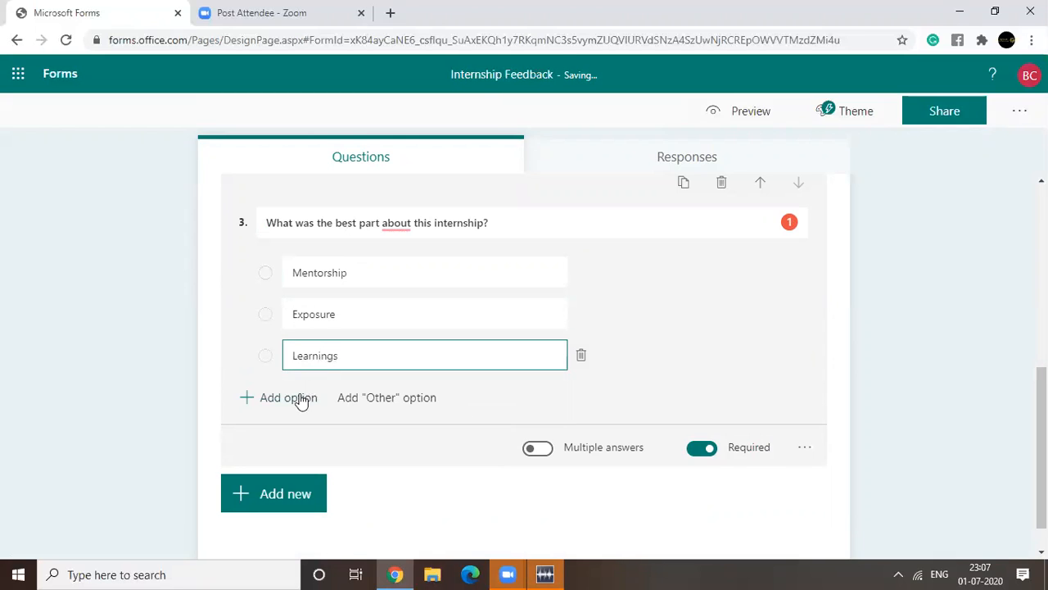
{"action": "left_click", "coordinate": [298, 398]}
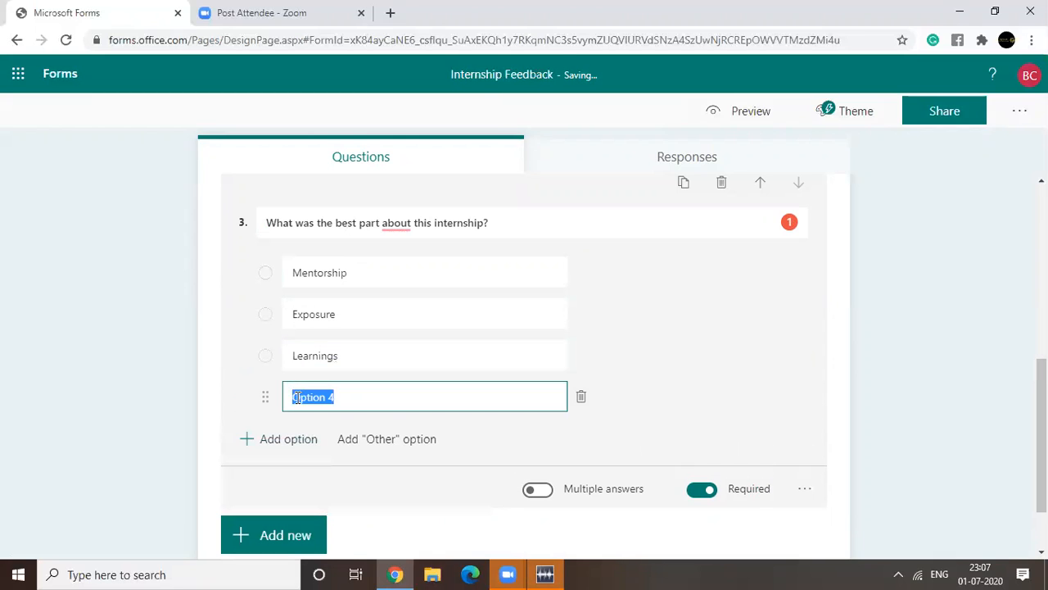
{"action": "type", "text": "Materials"}
Allow multiple answers for the question about the best part of the internship.
{"action": "left_click", "coordinate": [545, 490]}
{"action": "left_click", "coordinate": [346, 280]}
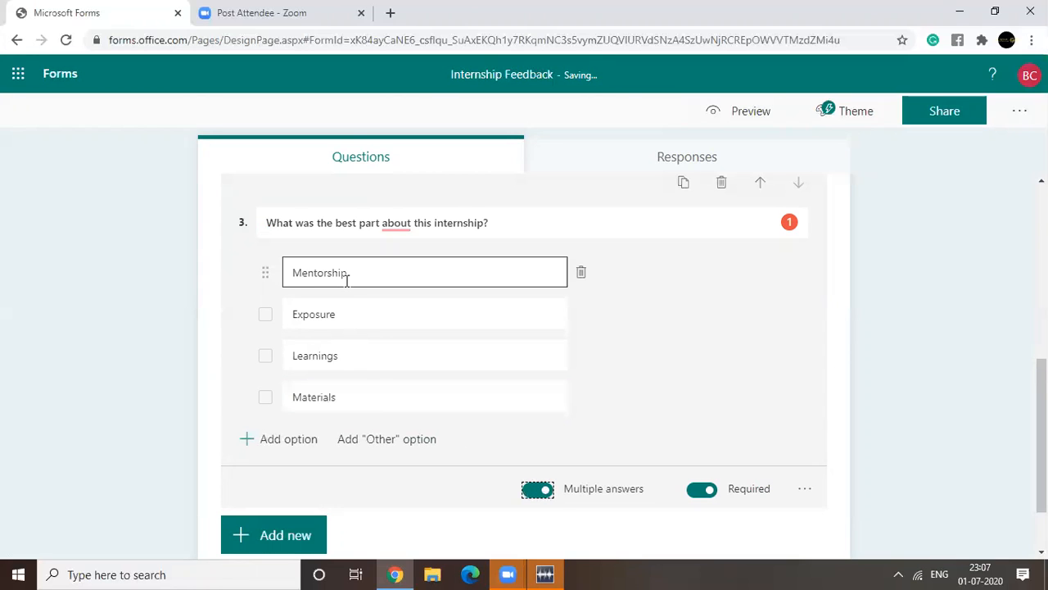
{"action": "left_click", "coordinate": [343, 318]}
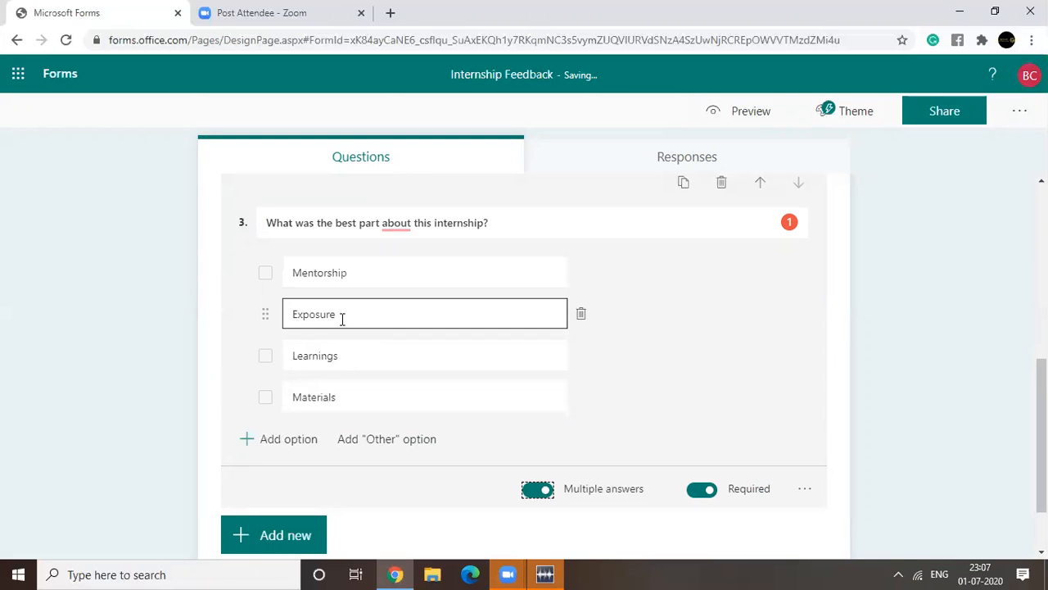
Restrict the question about the best part of the internship to a single answer.
{"action": "left_click", "coordinate": [538, 490]}
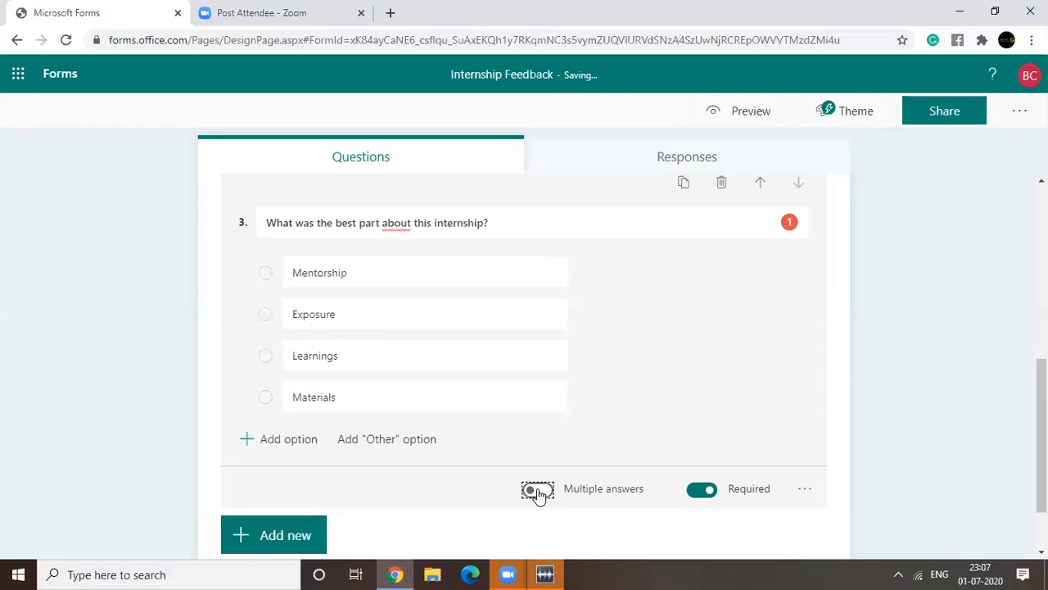
Add an optional text question reading "Describe your overall experience" that accepts a long answer.
{"action": "left_click", "coordinate": [285, 540]}
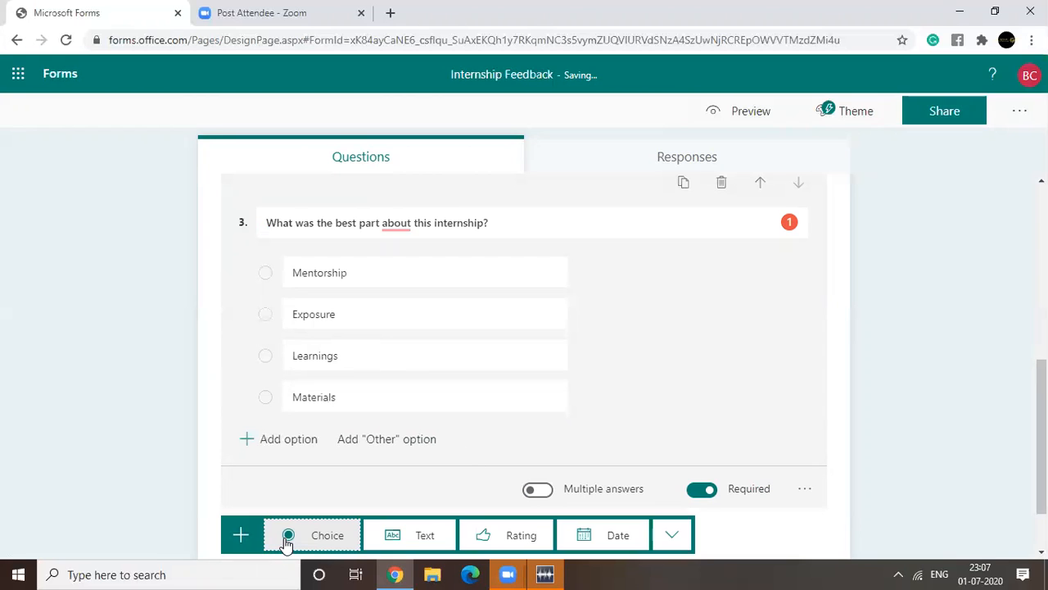
{"action": "left_click", "coordinate": [421, 537]}
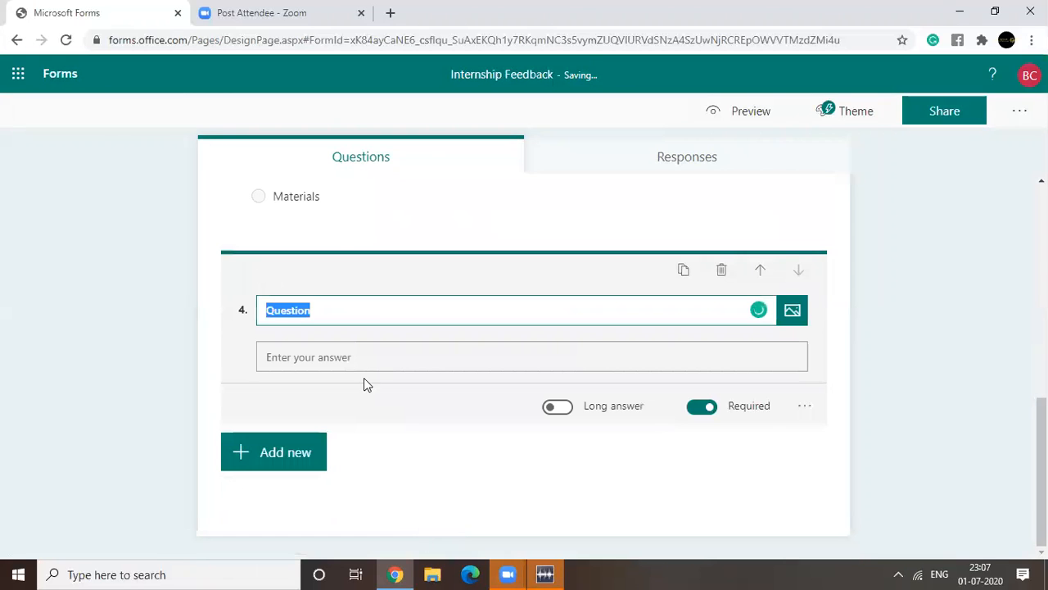
{"action": "type", "text": "Desc"}
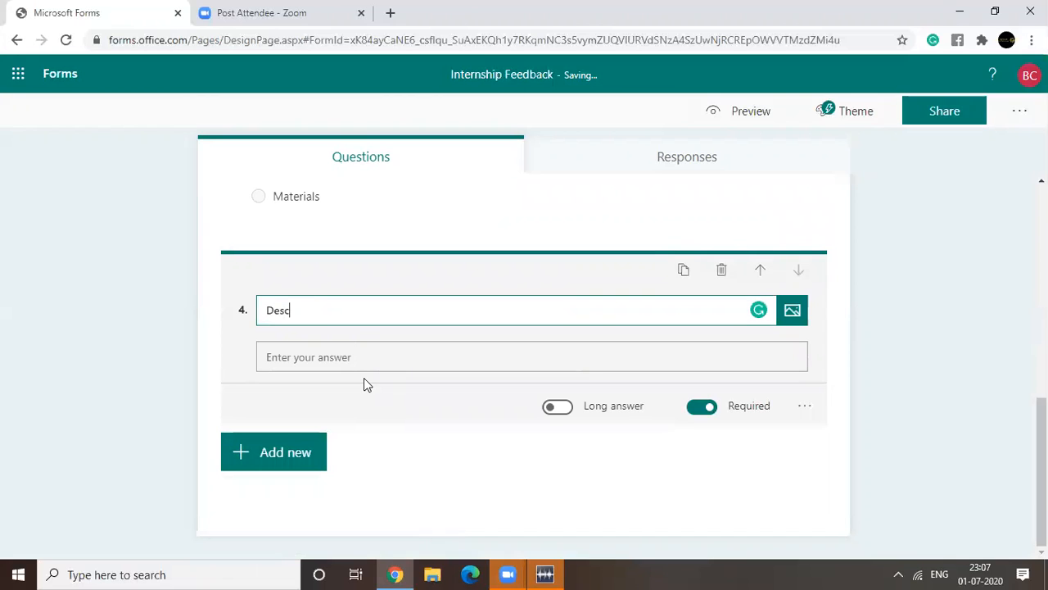
{"action": "type", "text": "ribe your overall expe"}
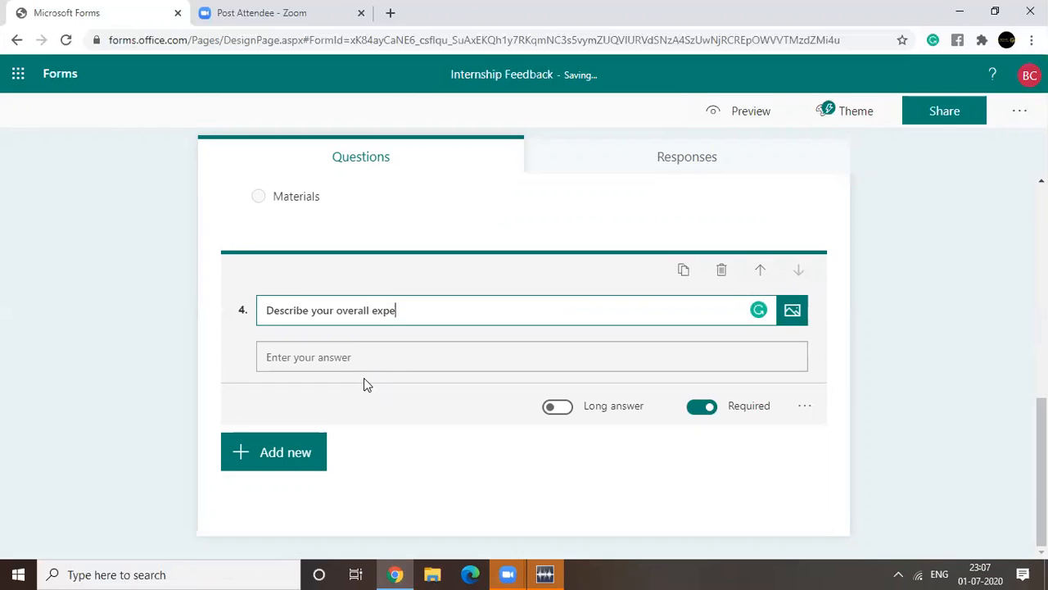
{"action": "type", "text": "rience"}
{"action": "left_click", "coordinate": [563, 409]}
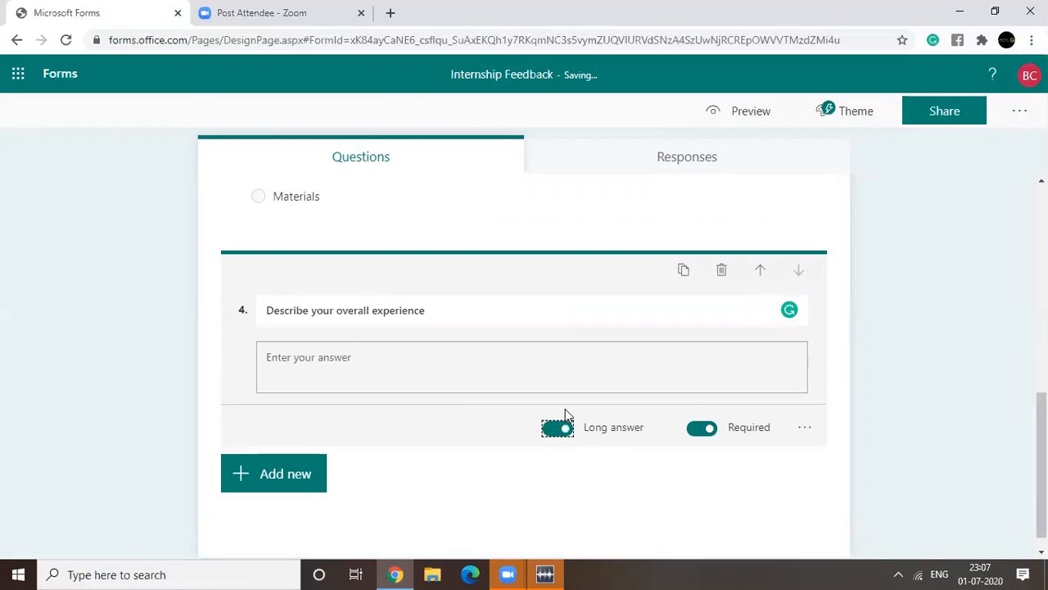
{"action": "left_click", "coordinate": [700, 430]}
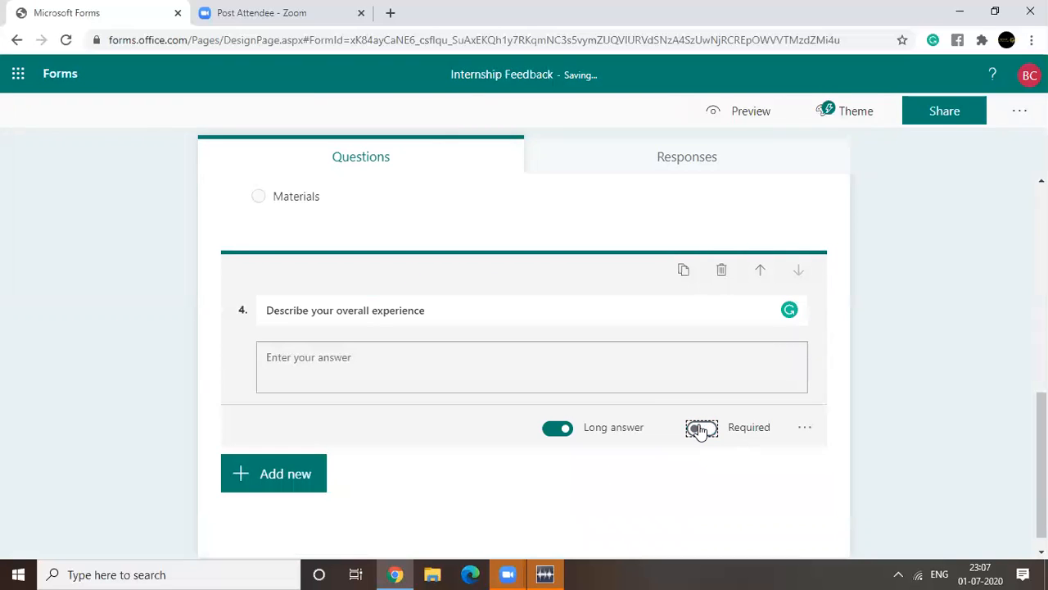
Add a Likert question reading "I chose this internship based on:".
{"action": "left_click", "coordinate": [300, 470]}
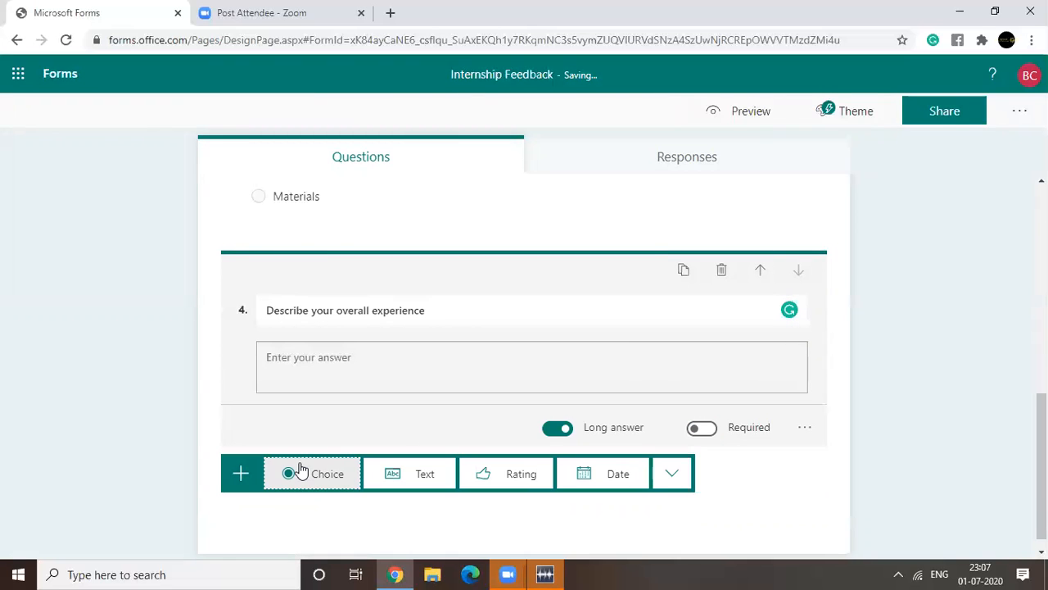
{"action": "left_click", "coordinate": [671, 479]}
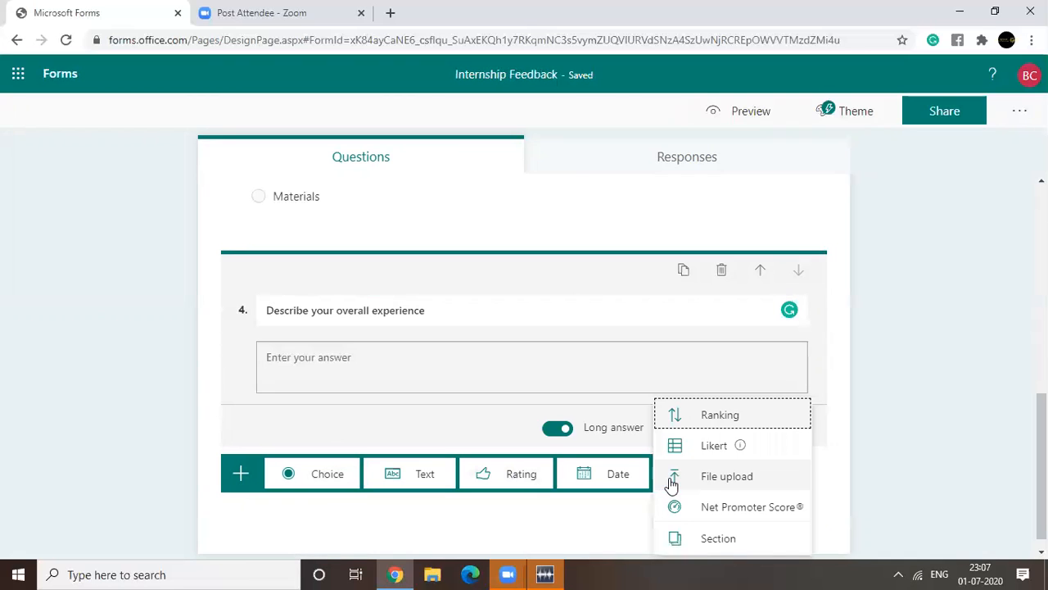
{"action": "left_click", "coordinate": [713, 447]}
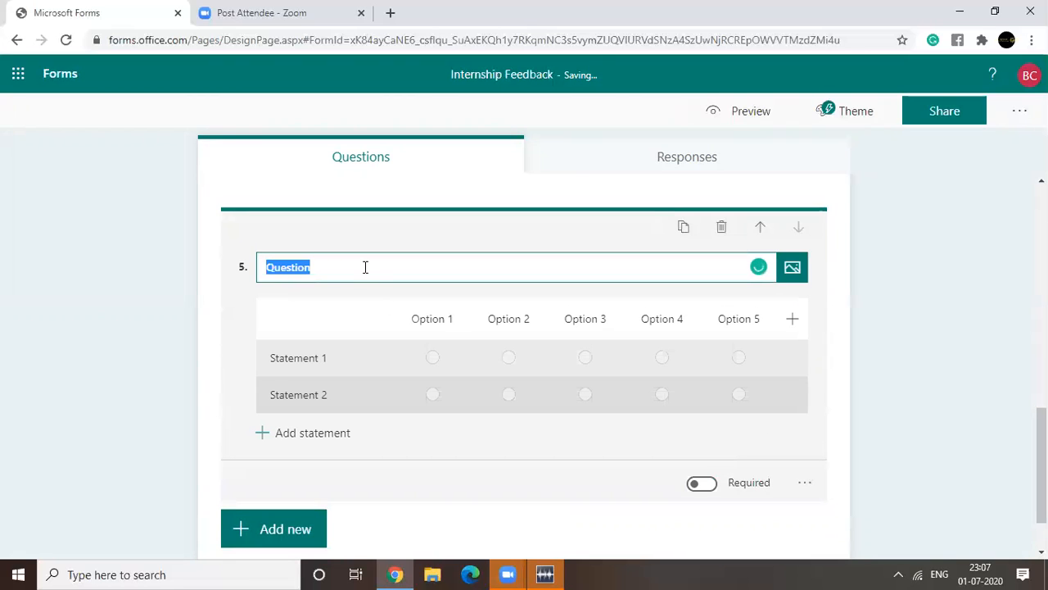
{"action": "type", "text": "I chose "}
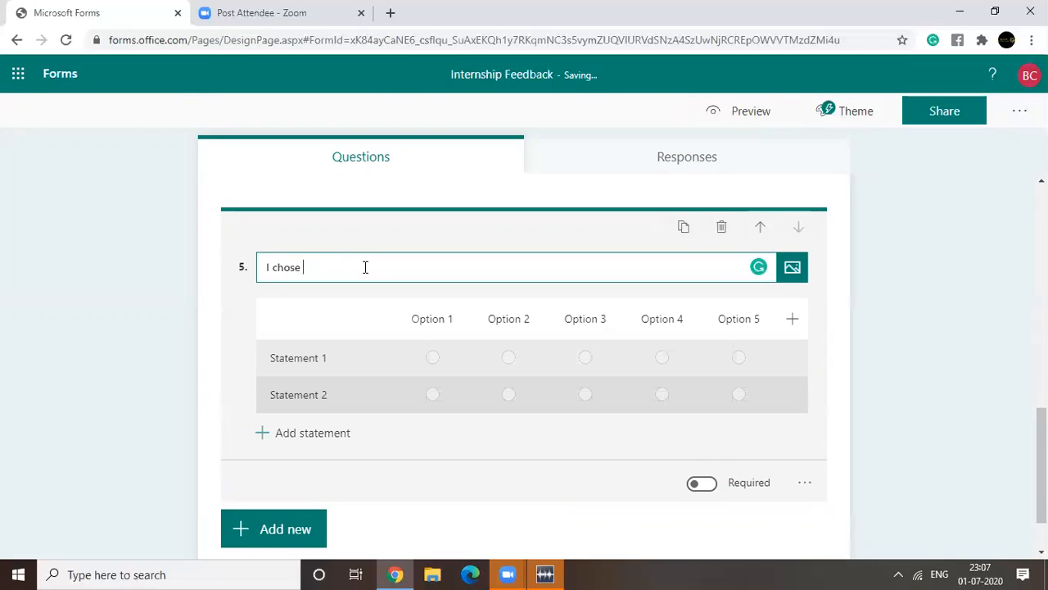
{"action": "type", "text": "this internship based on:"}
Give the Likert question three statements: "Reputation of the company", "Reference" and "work culture".
{"action": "left_click", "coordinate": [334, 357]}
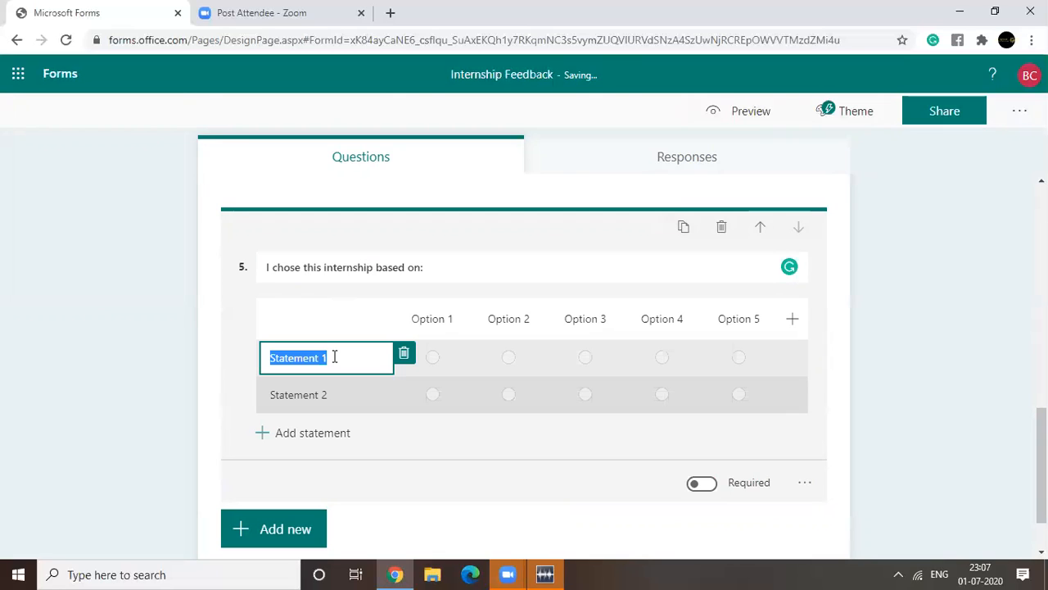
{"action": "type", "text": "Reputation of the company"}
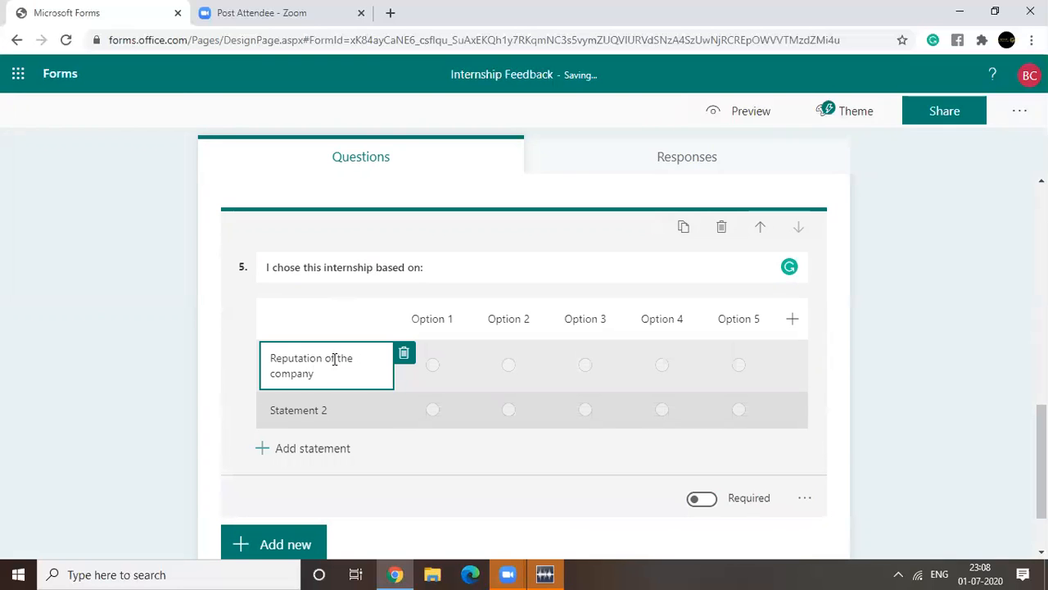
{"action": "left_click", "coordinate": [316, 409]}
{"action": "type", "text": "refer"}
{"action": "key", "text": "BackSpace"}
{"action": "key", "text": "BackSpace"}
{"action": "key", "text": "BackSpace"}
{"action": "key", "text": "BackSpace"}
{"action": "key", "text": "BackSpace"}
{"action": "type", "text": "Ref"}
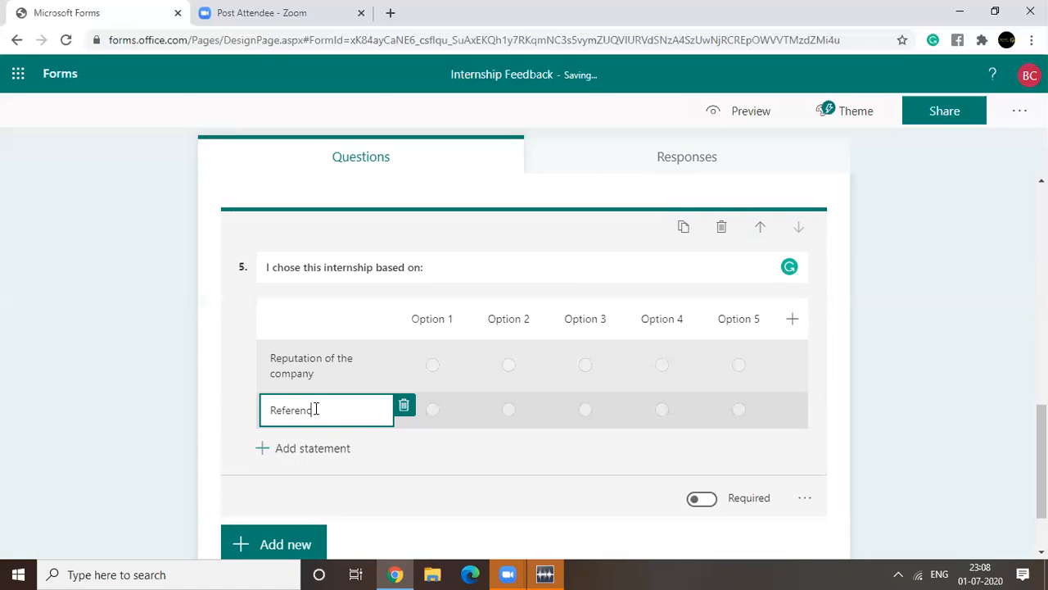
{"action": "left_click", "coordinate": [309, 451]}
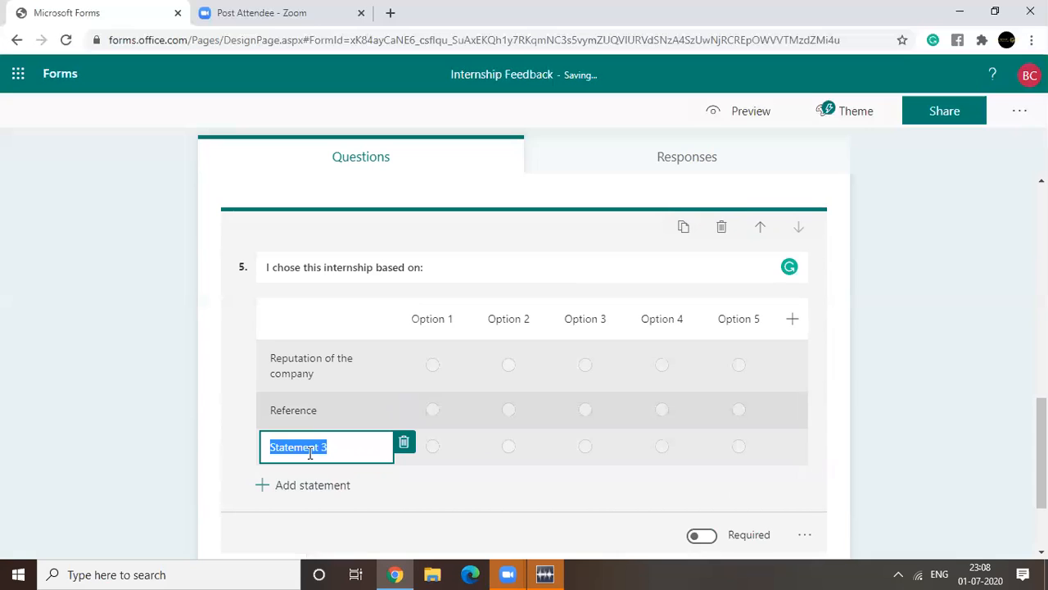
{"action": "type", "text": "work culture"}
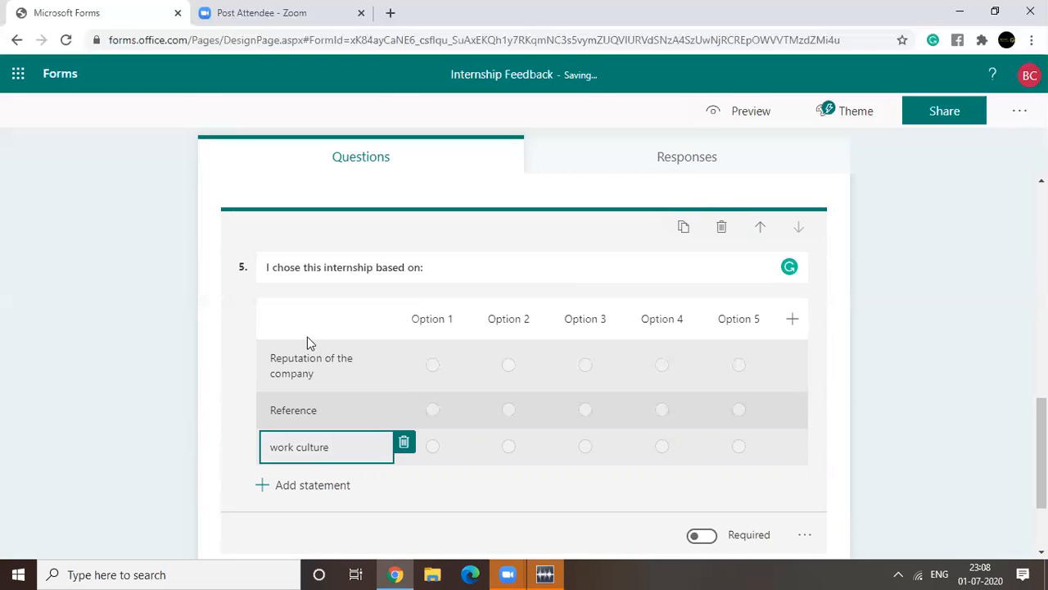
Label the five Likert options Strongly Disagree, Disagree, Neutral, Agree and Strongly Agree.
{"action": "left_click", "coordinate": [452, 309]}
{"action": "type", "text": "Strong"}
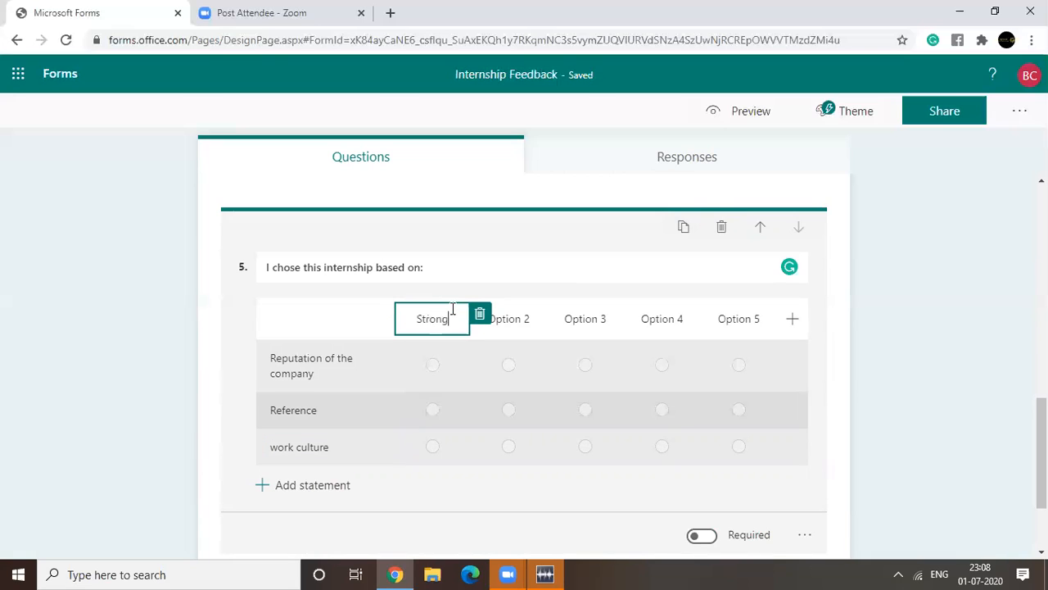
{"action": "type", "text": "ly Disagree"}
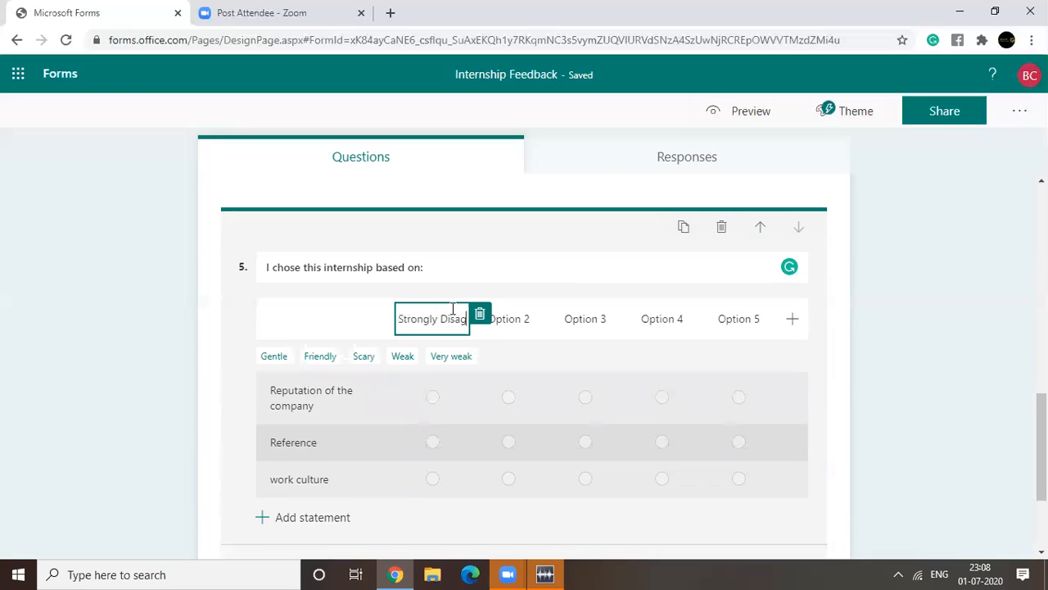
{"action": "left_click", "coordinate": [511, 323]}
{"action": "type", "text": "Disagree"}
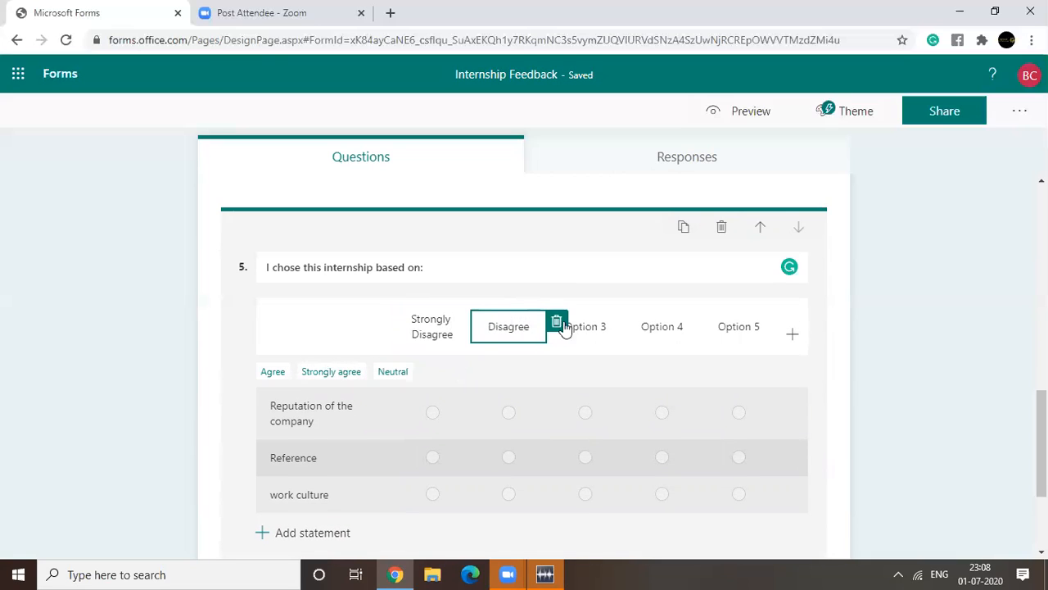
{"action": "left_click", "coordinate": [583, 326]}
{"action": "type", "text": "Neutral"}
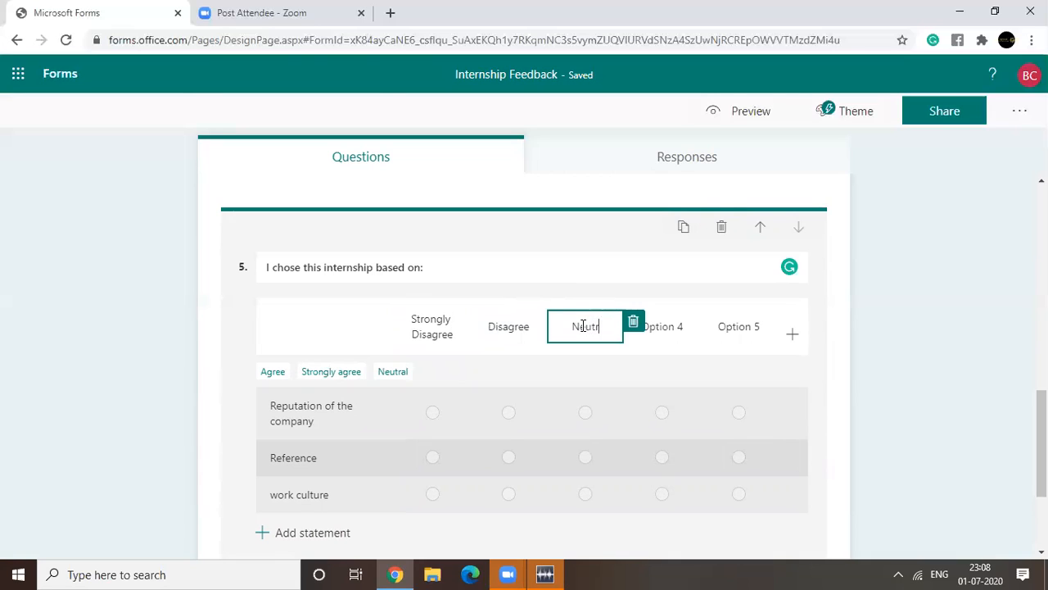
{"action": "left_click", "coordinate": [665, 327]}
{"action": "type", "text": "Agree"}
{"action": "left_click", "coordinate": [761, 324]}
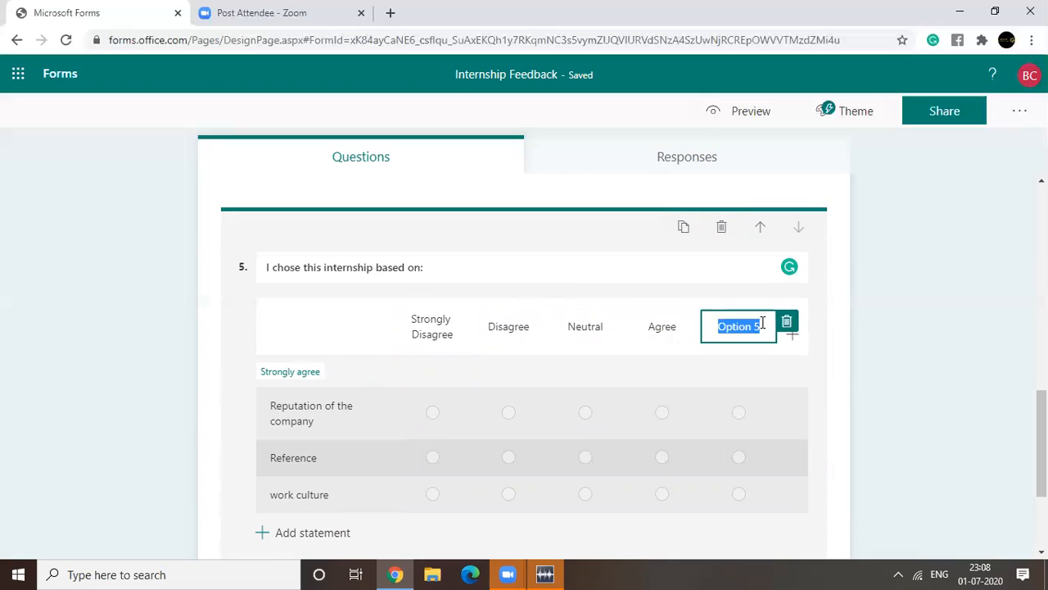
{"action": "type", "text": "s"}
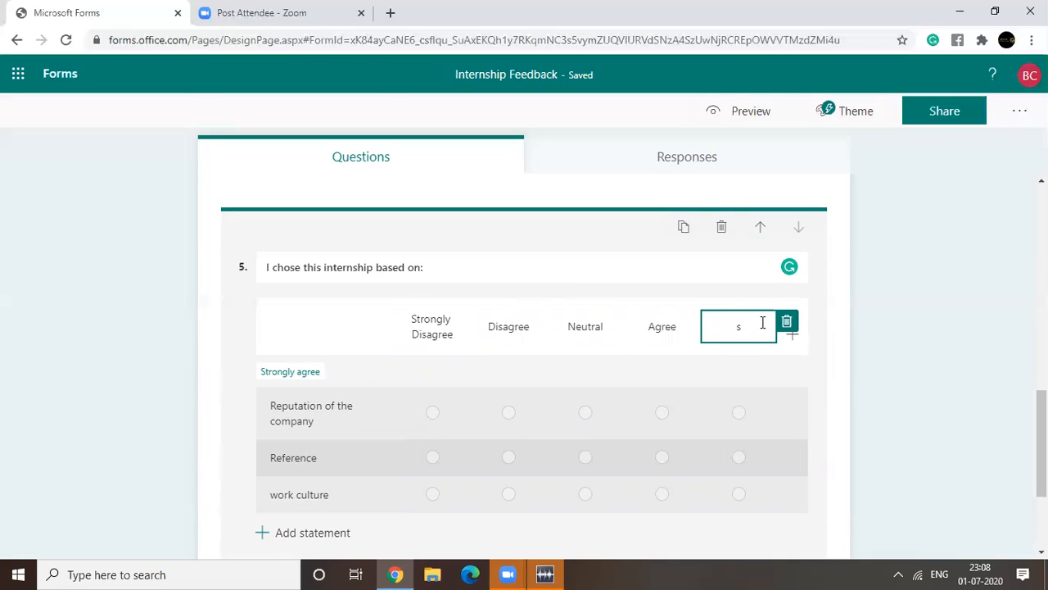
{"action": "type", "text": "trongly Agree"}
{"action": "left_click", "coordinate": [896, 287]}
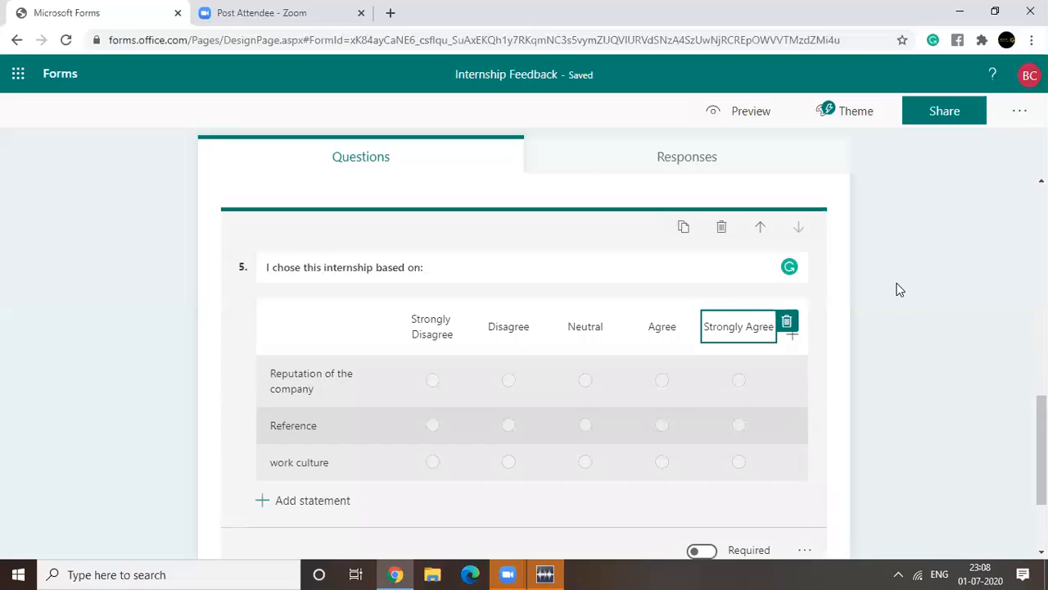
Preview the form in the computer layout and look through all its questions.
{"action": "scroll", "coordinate": [900, 290], "scroll_direction": "up", "scroll_amount": 2}
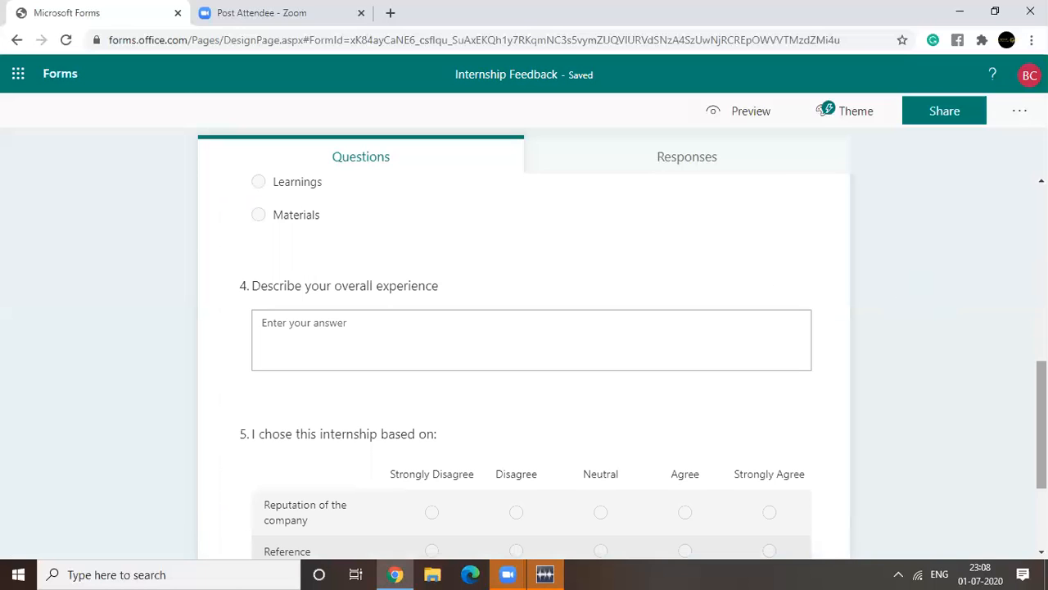
{"action": "scroll", "coordinate": [524, 360], "scroll_direction": "down", "scroll_amount": 2}
{"action": "scroll", "coordinate": [1014, 214], "scroll_direction": "up", "scroll_amount": 3}
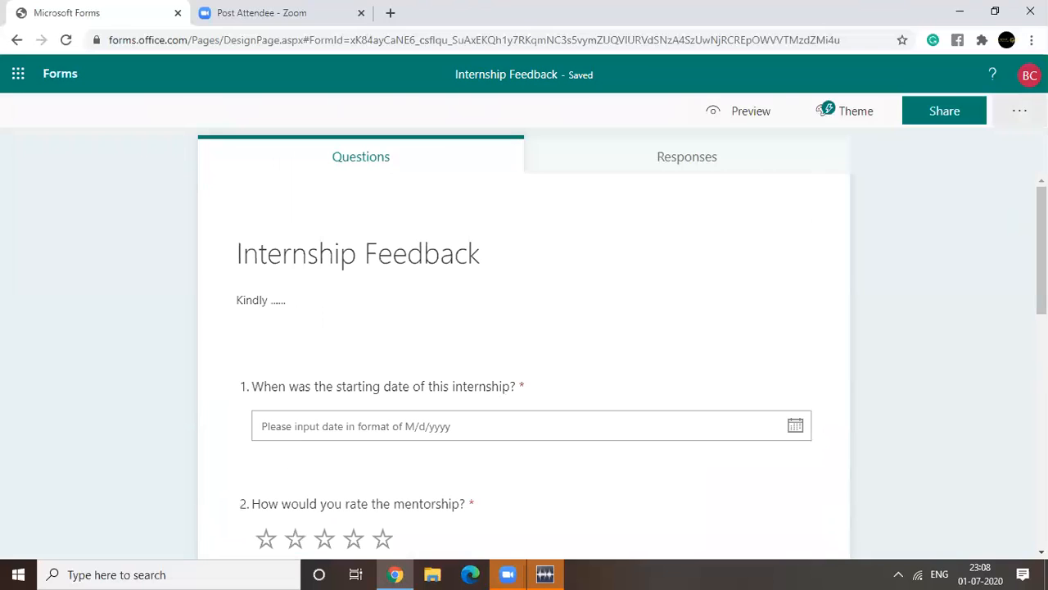
{"action": "left_click", "coordinate": [758, 114]}
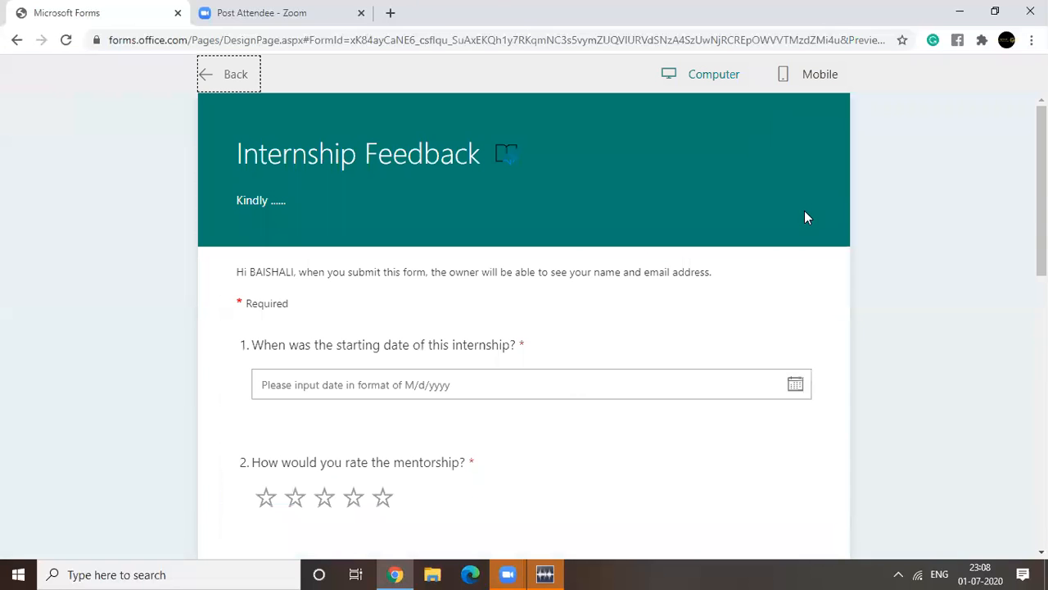
{"action": "scroll", "coordinate": [524, 328], "scroll_direction": "down", "scroll_amount": 6}
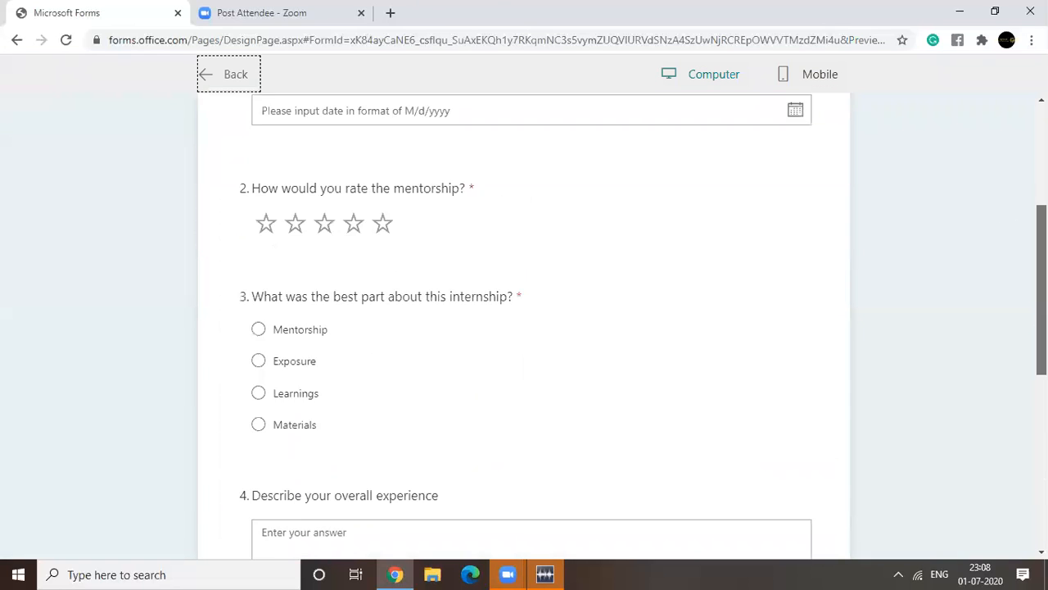
{"action": "scroll", "coordinate": [524, 327], "scroll_direction": "down", "scroll_amount": 2}
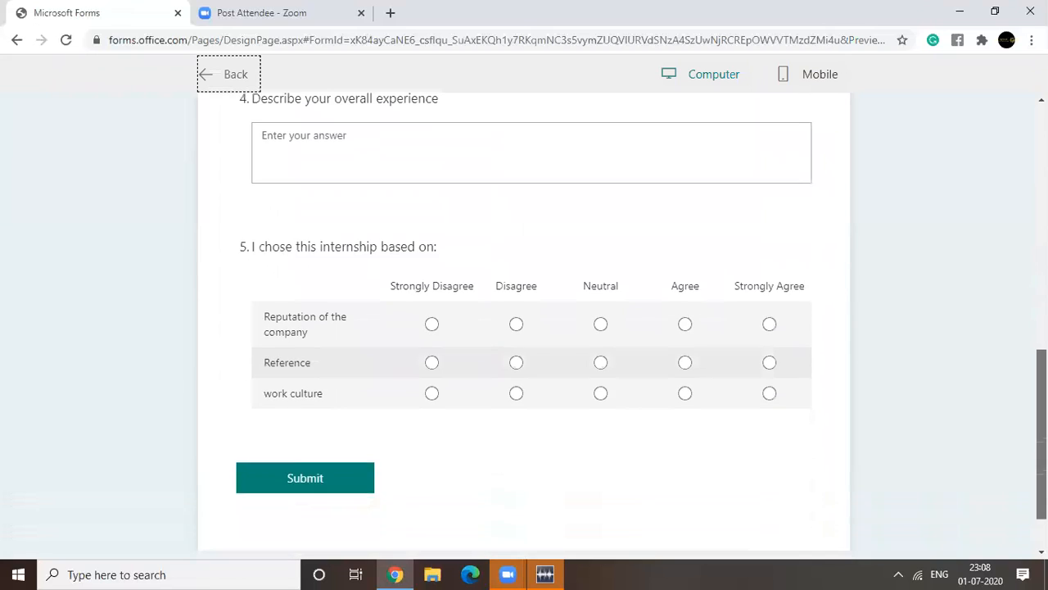
{"action": "scroll", "coordinate": [994, 241], "scroll_direction": "up", "scroll_amount": 10}
Preview the form in the mobile layout, and return to editing.
{"action": "left_click", "coordinate": [822, 82]}
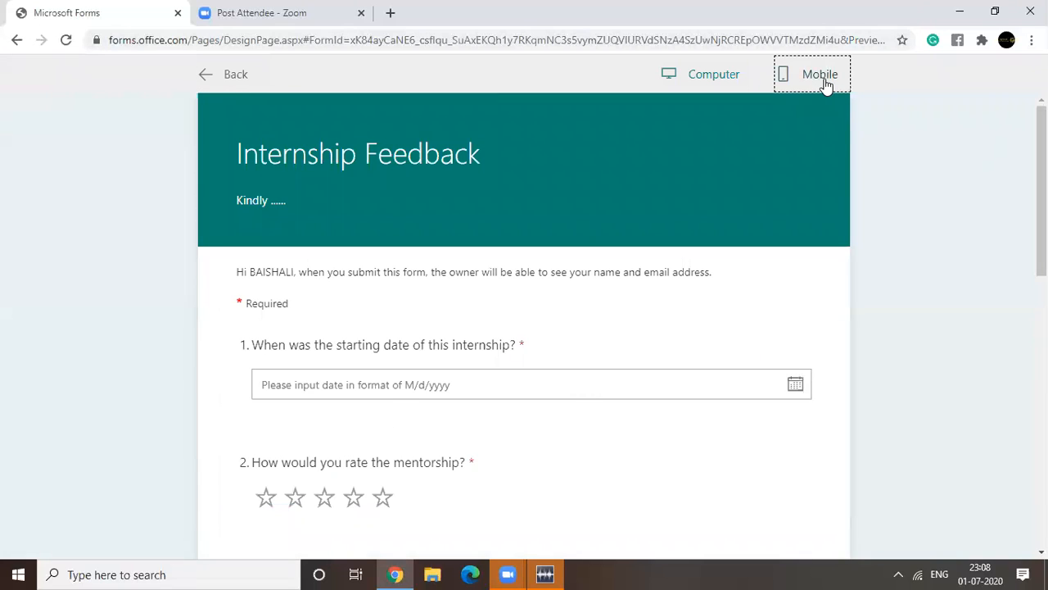
{"action": "scroll", "coordinate": [819, 131], "scroll_direction": "down", "scroll_amount": 2}
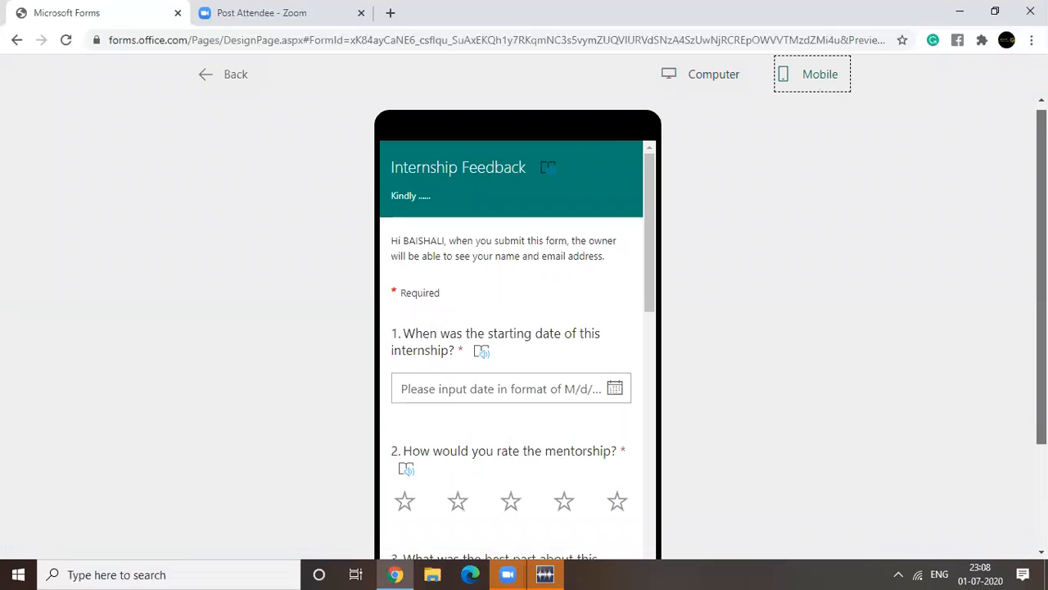
{"action": "left_click_drag", "start_coordinate": [656, 113], "coordinate": [633, 185]}
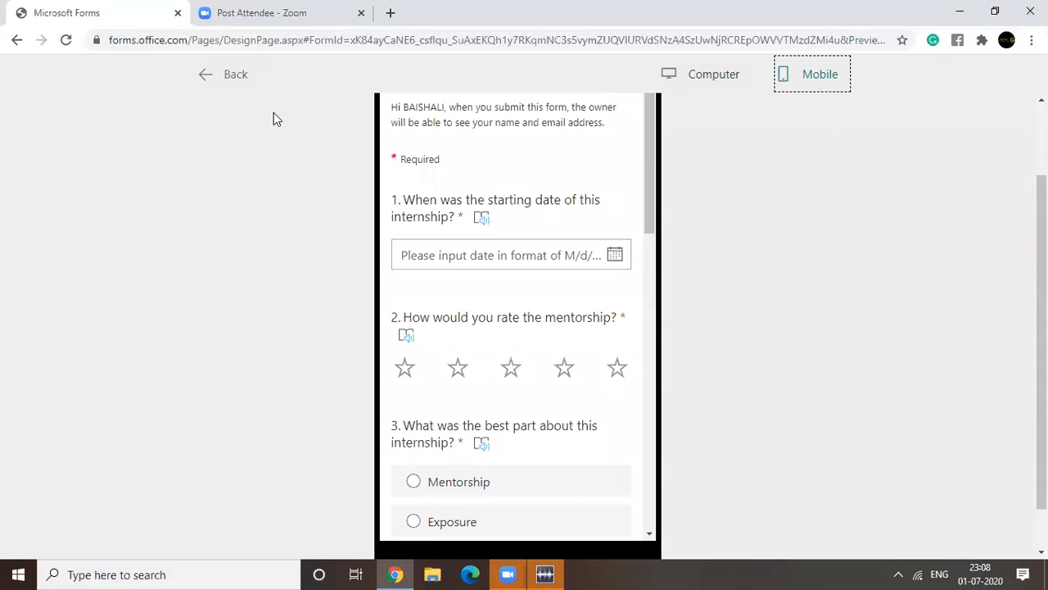
{"action": "left_click", "coordinate": [227, 74]}
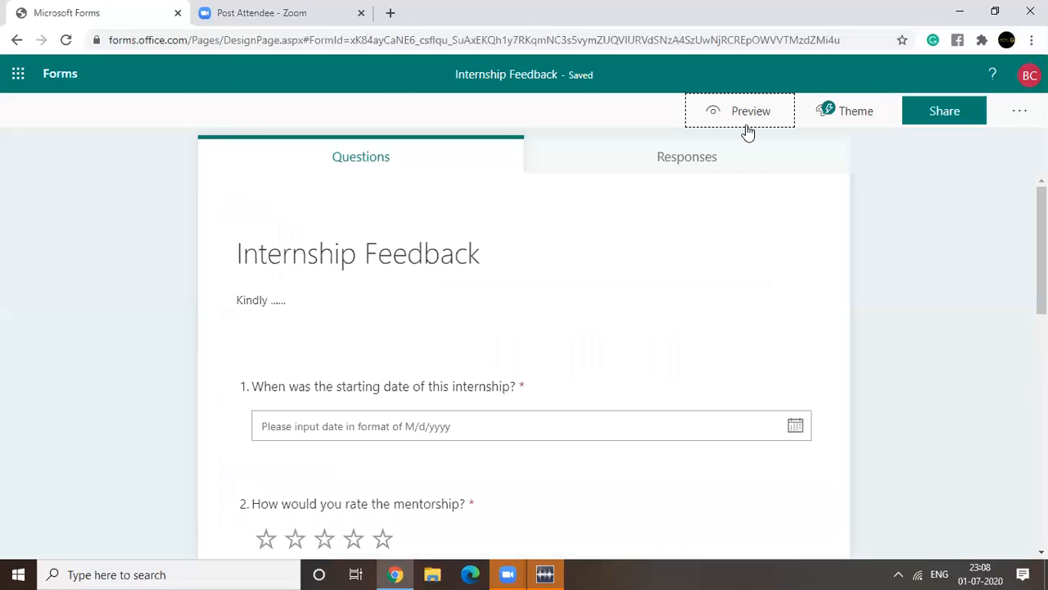
Apply the second suggested theme, the design desk photo with fabric swatches and a grey header, to the form.
{"action": "left_click", "coordinate": [847, 110]}
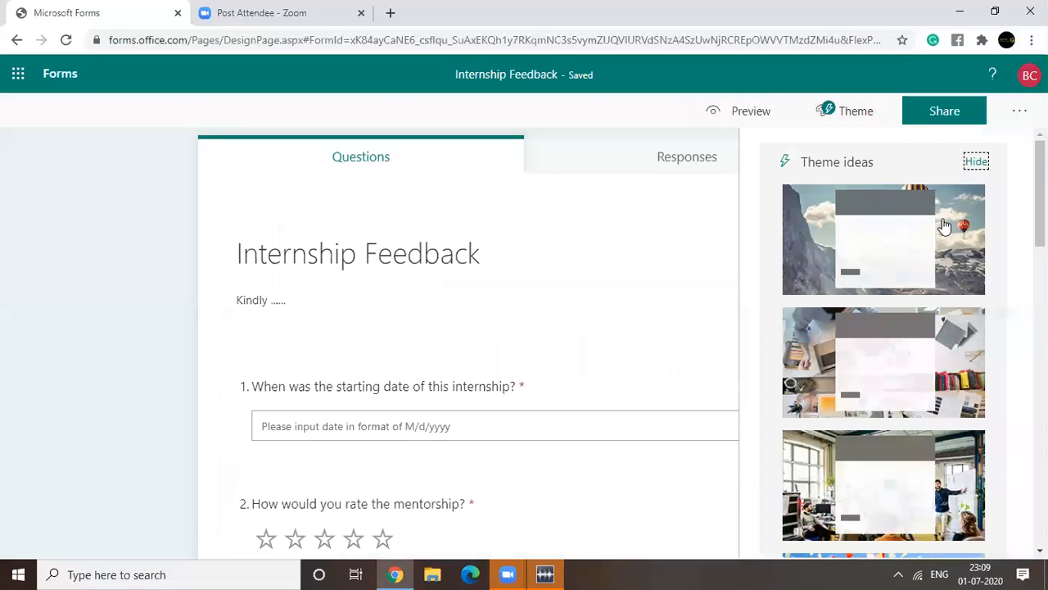
{"action": "scroll", "coordinate": [937, 192], "scroll_direction": "down", "scroll_amount": 15}
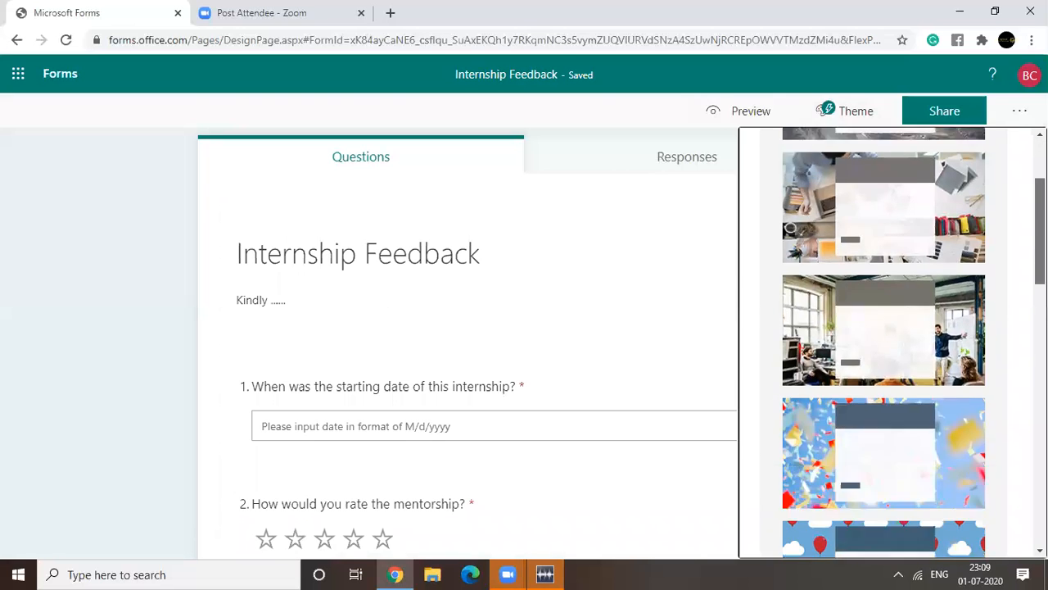
{"action": "scroll", "coordinate": [937, 193], "scroll_direction": "up", "scroll_amount": 5}
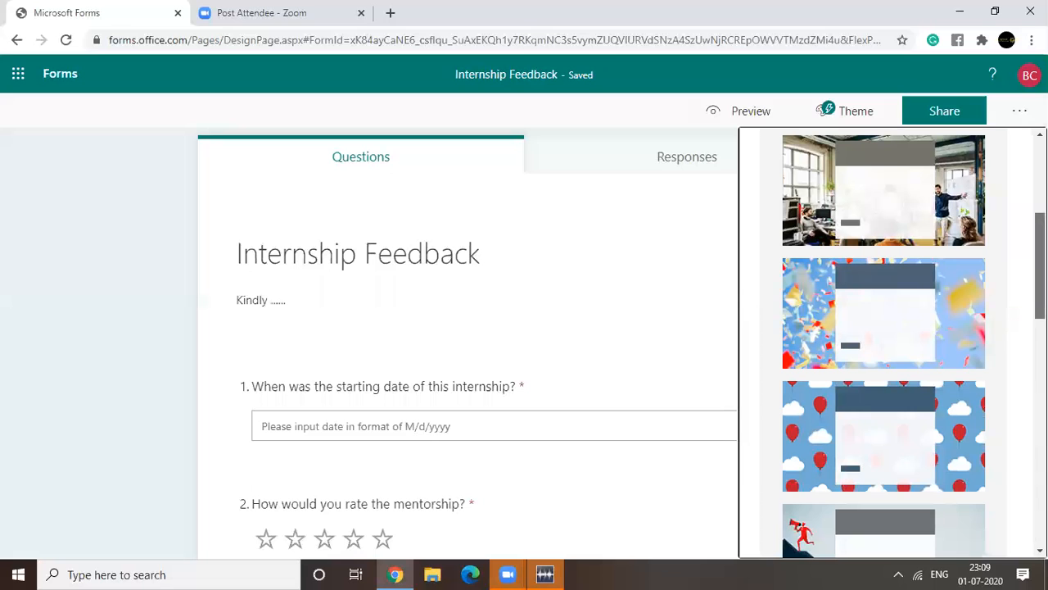
{"action": "scroll", "coordinate": [1002, 243], "scroll_direction": "up", "scroll_amount": 3}
{"action": "left_click", "coordinate": [968, 233]}
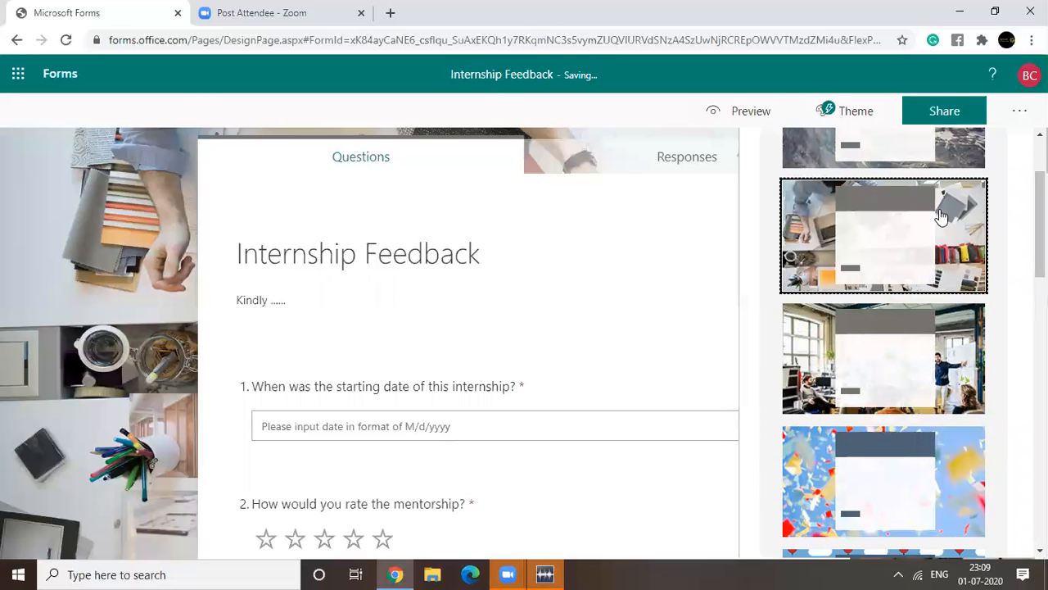
Preview the themed form in the computer and mobile layouts, and return to editing.
{"action": "left_click", "coordinate": [754, 116]}
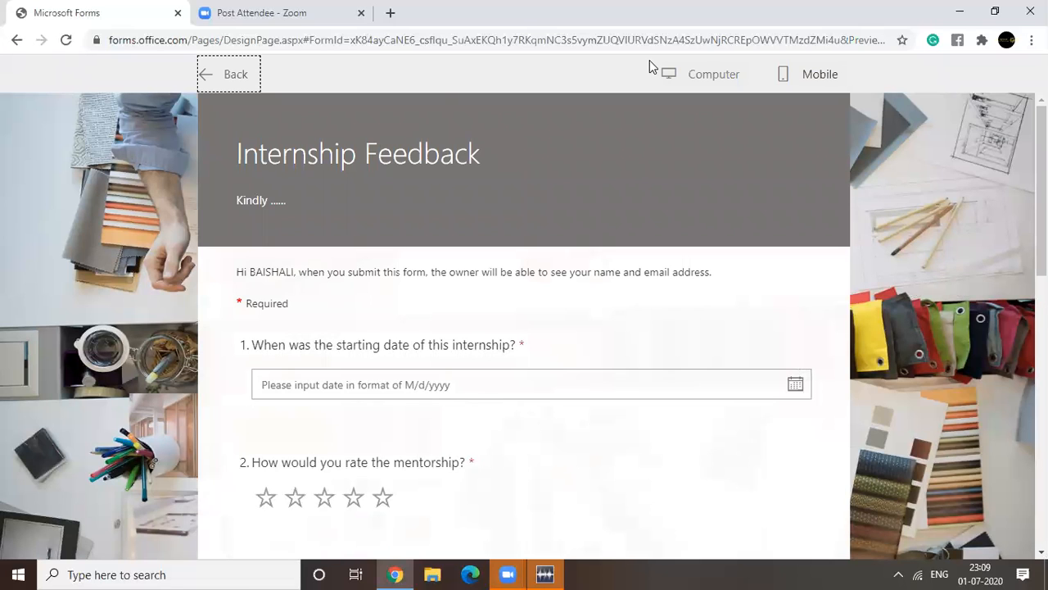
{"action": "left_click", "coordinate": [804, 75]}
{"action": "mouse_move", "coordinate": [1042, 205]}
{"action": "left_mouse_down"}
{"action": "mouse_move", "coordinate": [1041, 319]}
{"action": "mouse_move", "coordinate": [1042, 204]}
{"action": "left_mouse_up"}
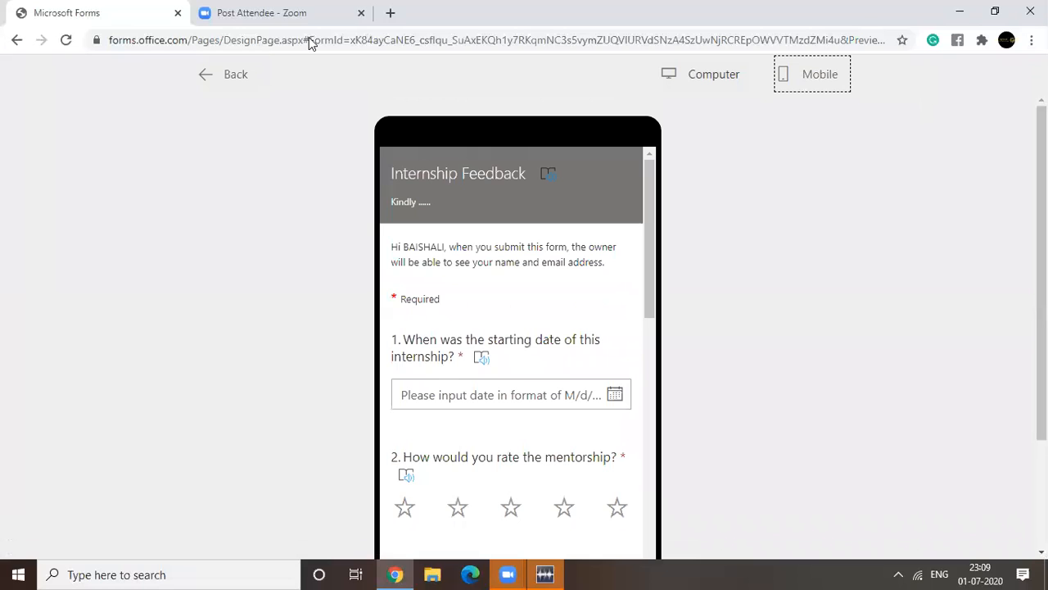
{"action": "left_click", "coordinate": [233, 73]}
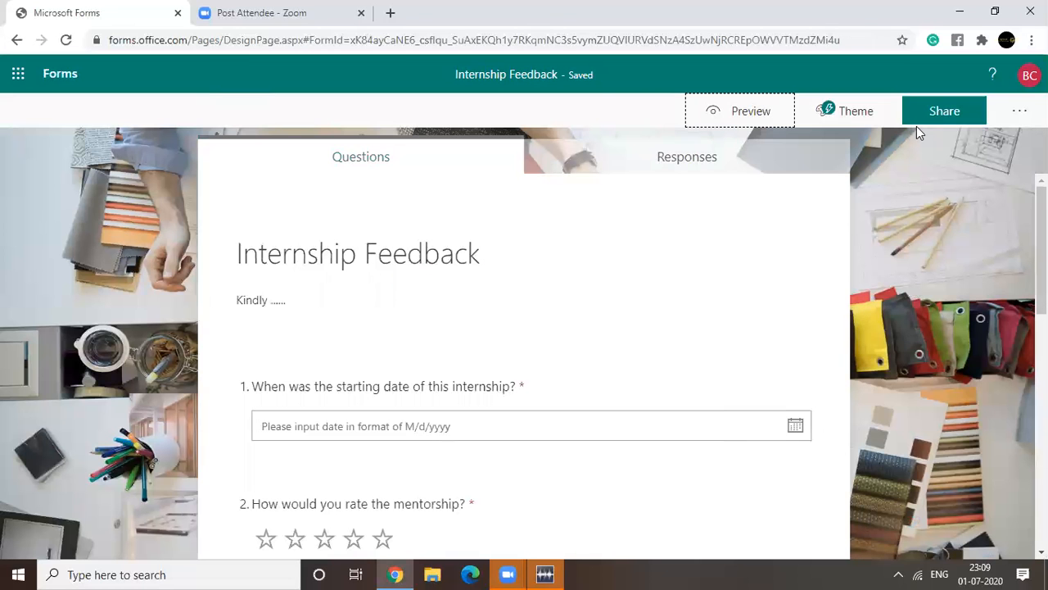
View the form's options for sending and collecting responses, and close them without changing anything.
{"action": "left_click", "coordinate": [955, 114]}
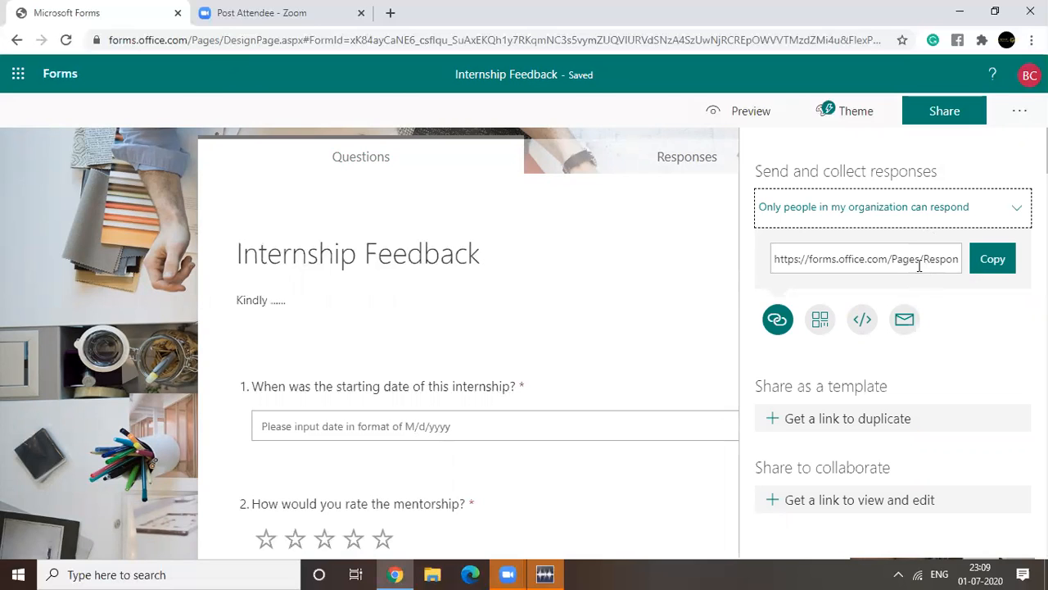
{"action": "left_click", "coordinate": [133, 304]}
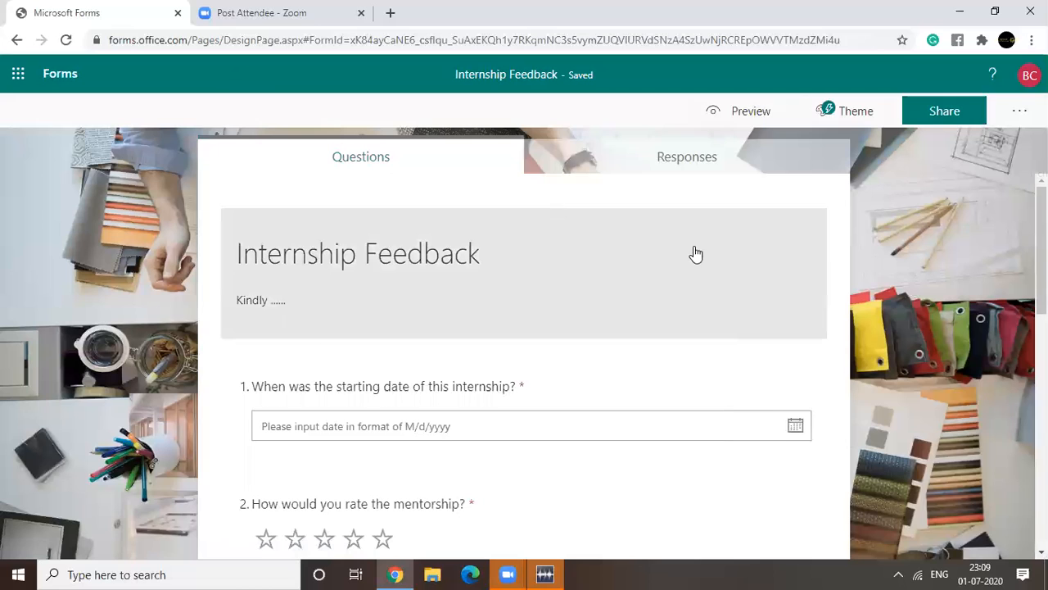